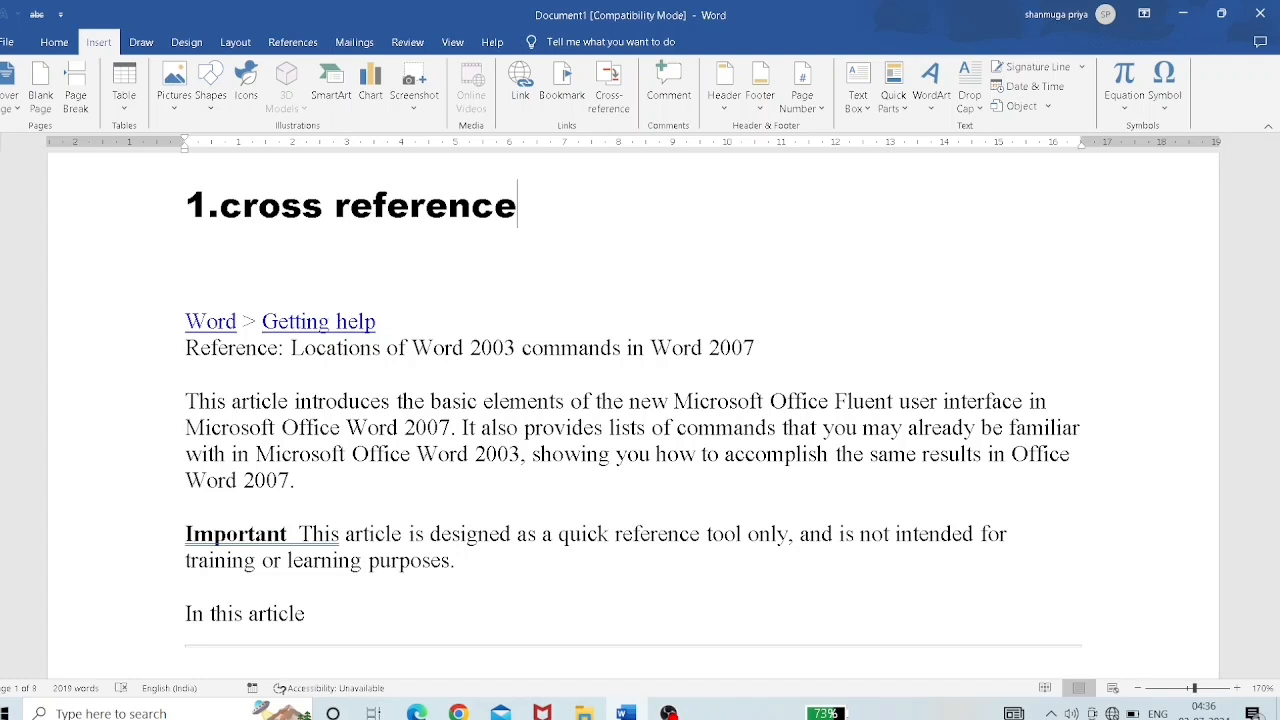
# Insert a table with two columns and four rows on a new line below the "1.cross reference" title.
pyautogui.press('Return')
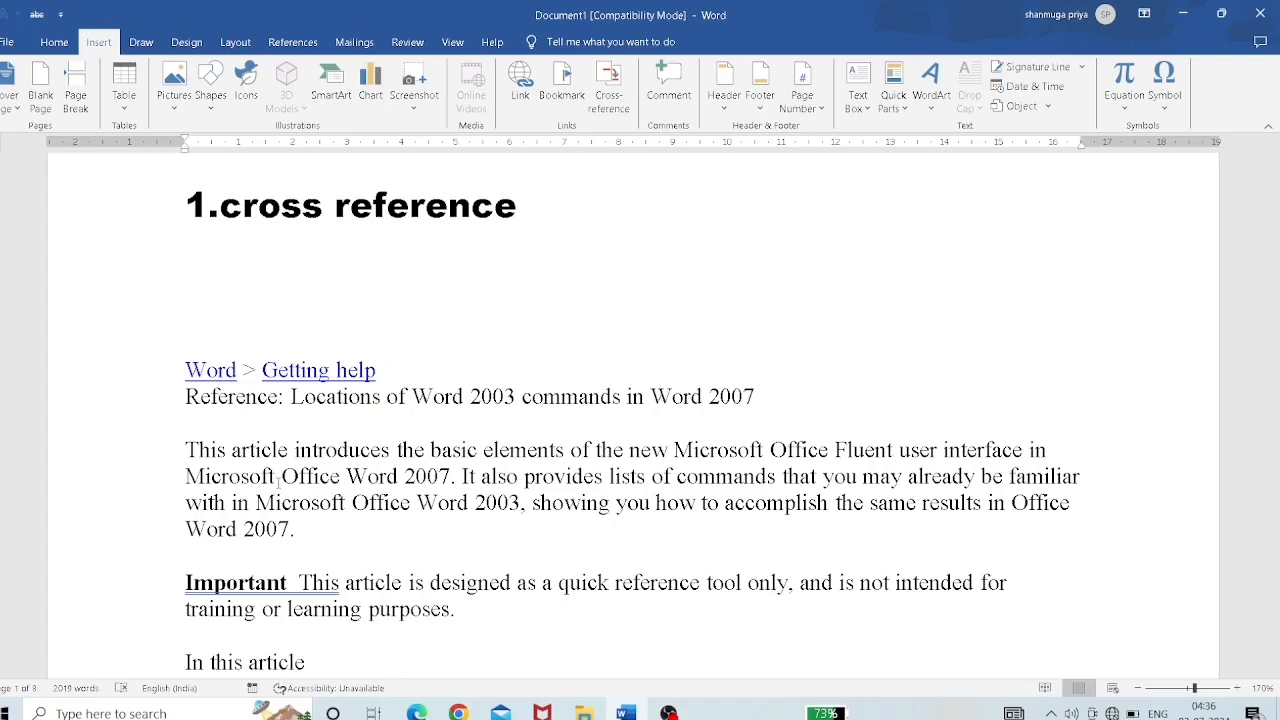
pyautogui.click(124, 108)
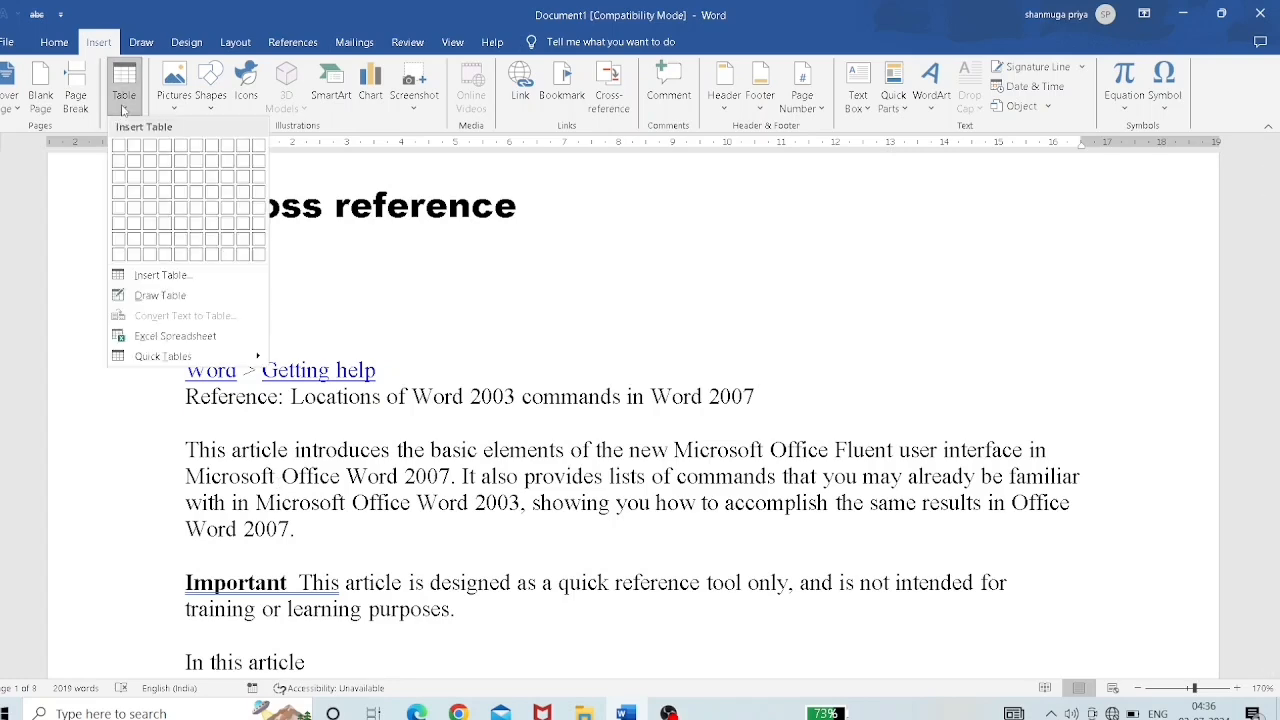
pyautogui.click(134, 193)
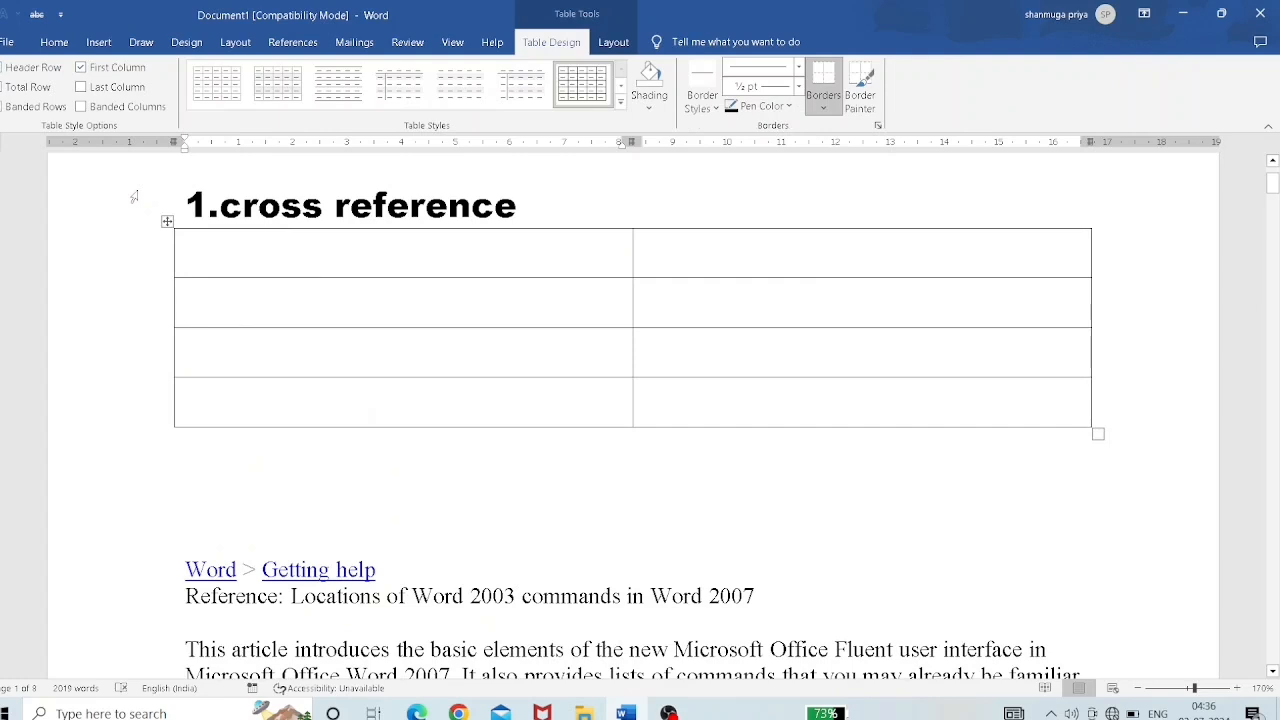
# Label the table's first-row cells "heading" and "Page no".
pyautogui.click(101, 40)
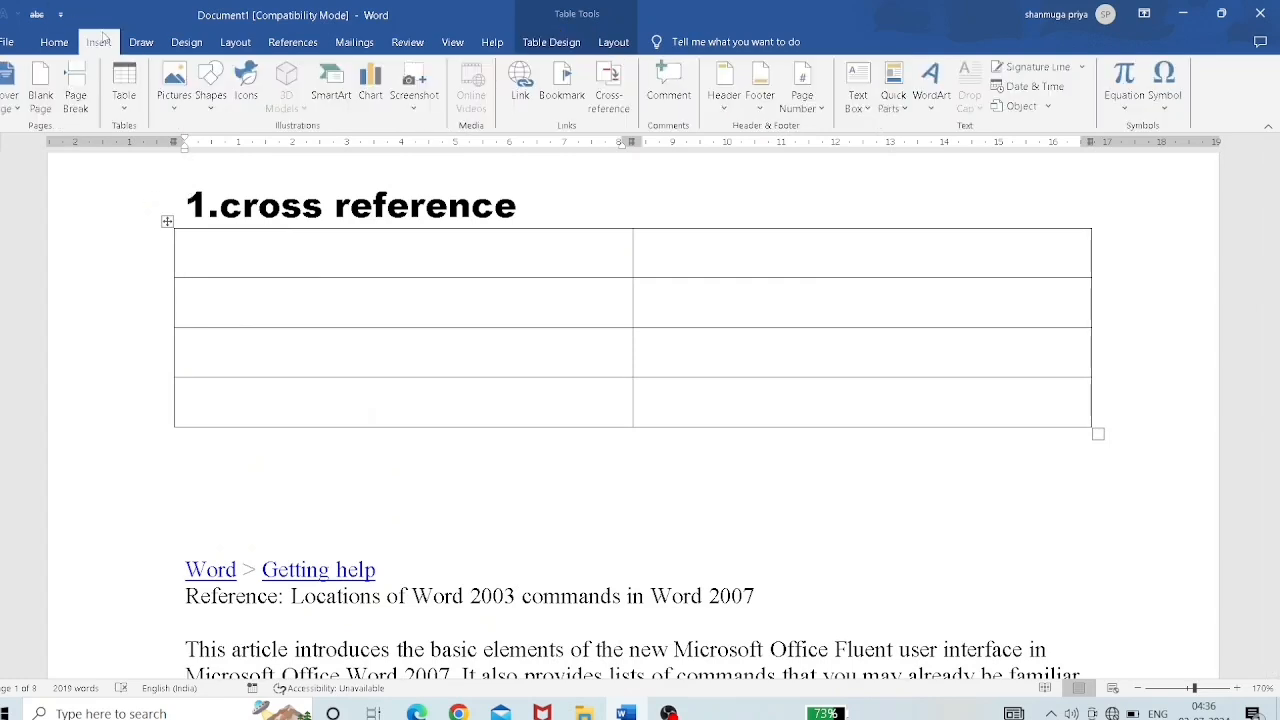
pyautogui.write('hea')
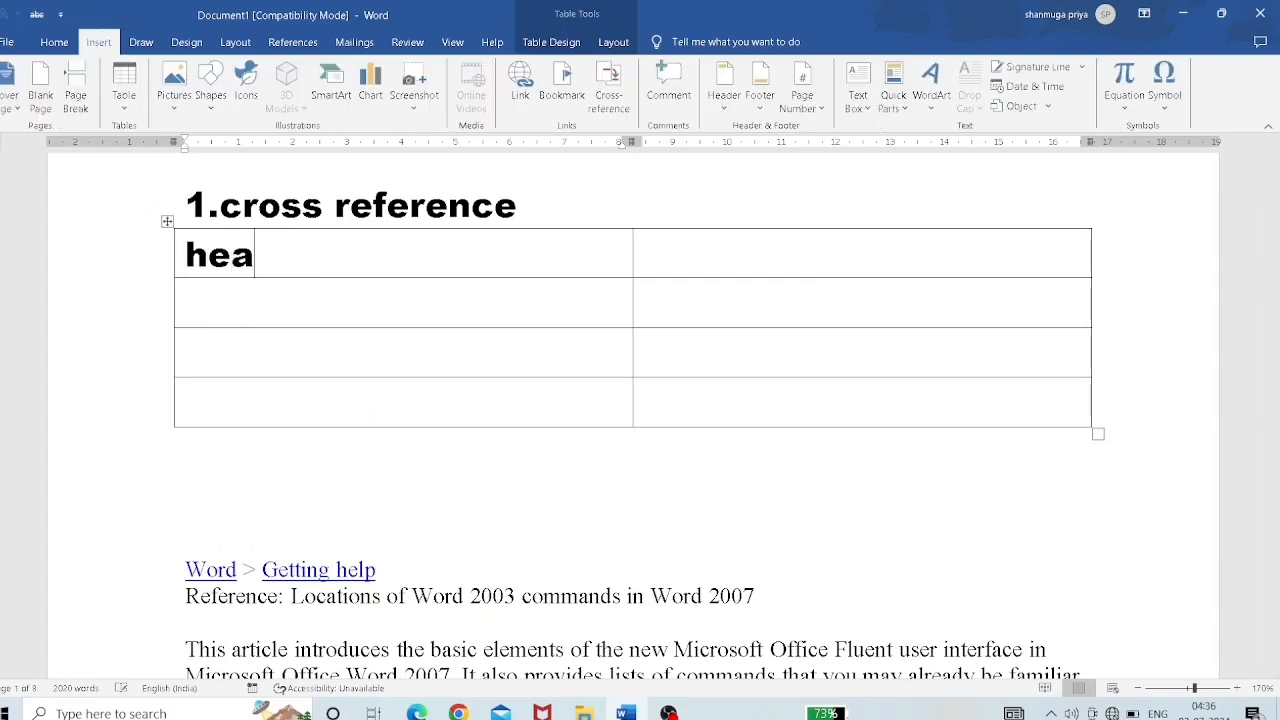
pyautogui.write('ding')
pyautogui.press('Tab')
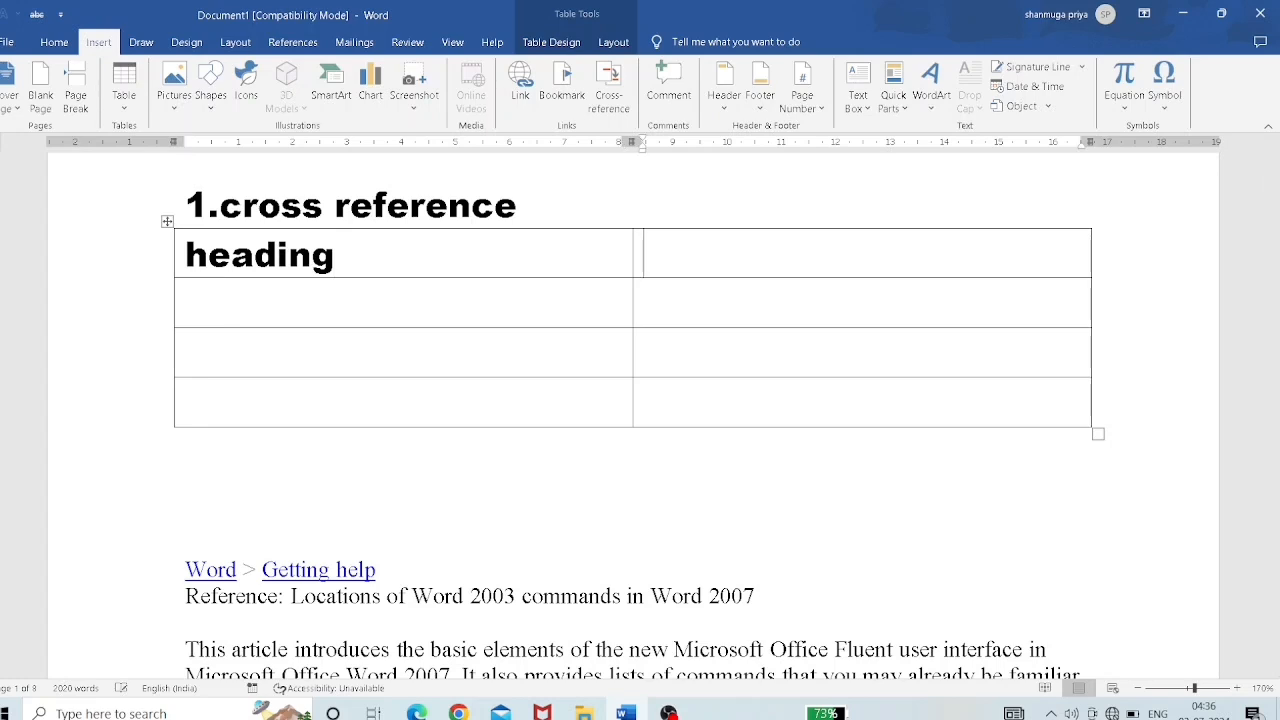
pyautogui.write('page')
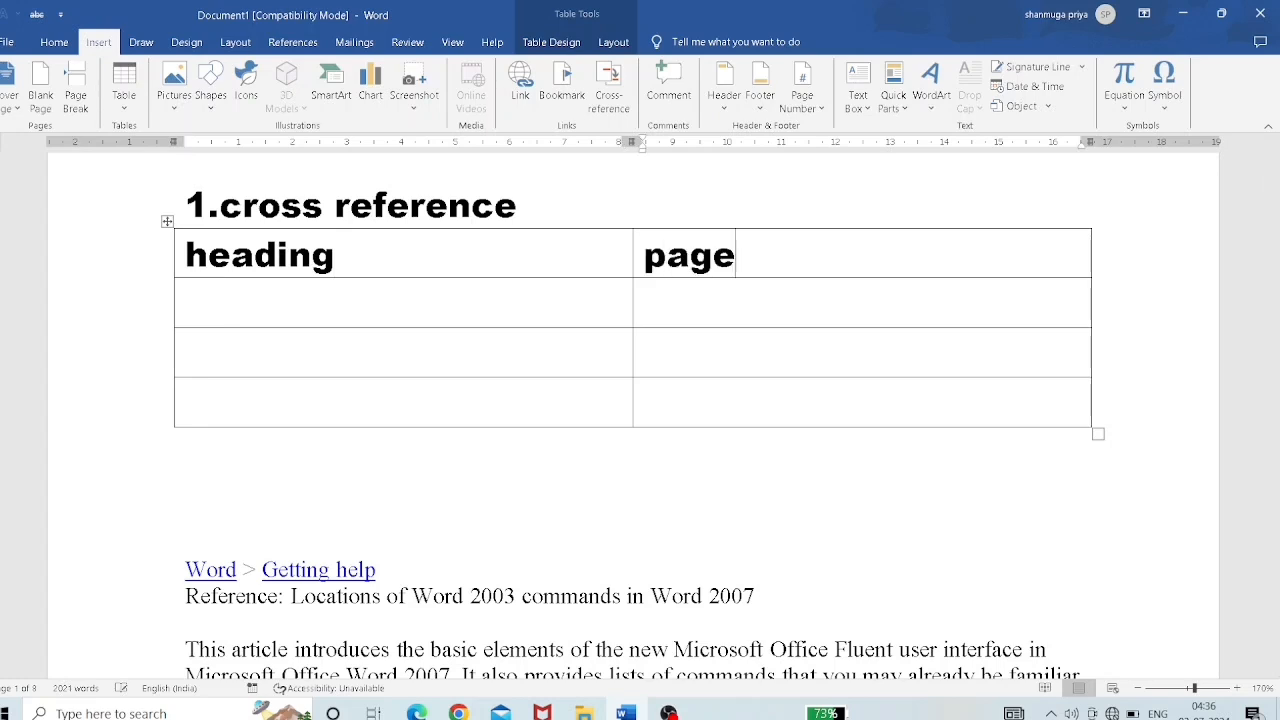
pyautogui.write(' no')
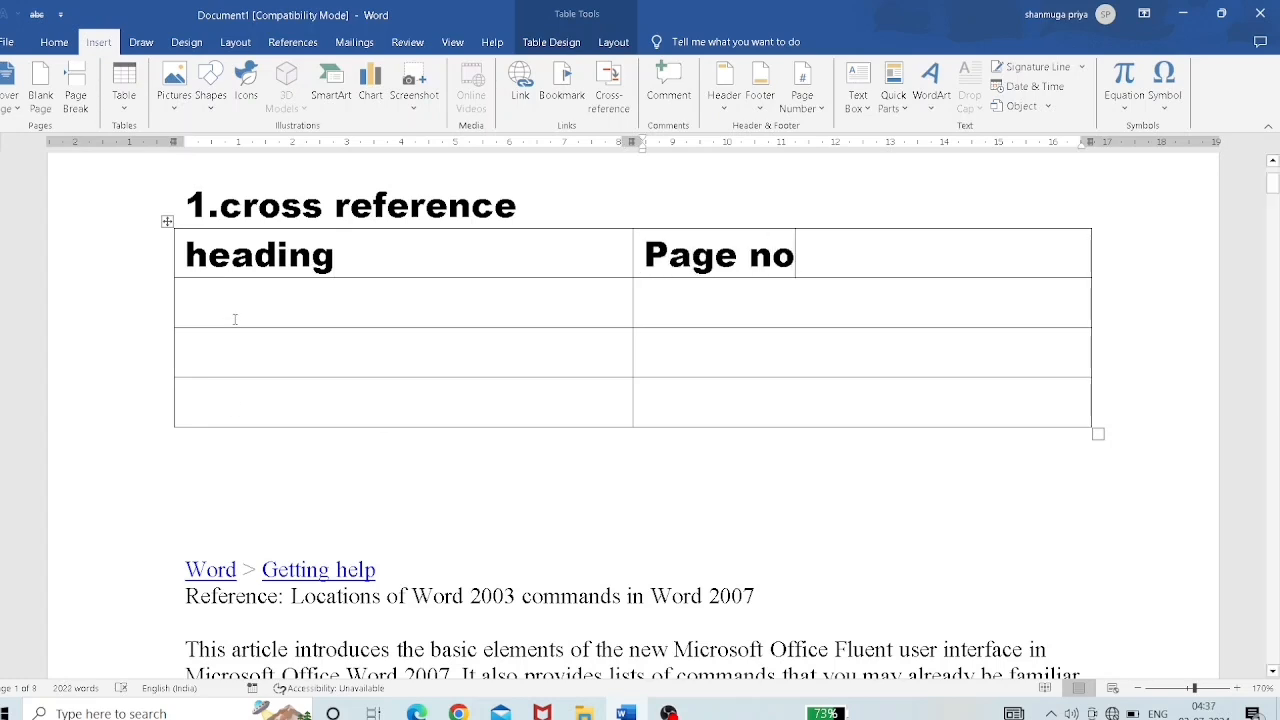
# Insert a hyperlinked cross-reference to the text of bookmark imp in the second row of the heading column.
pyautogui.click(235, 319)
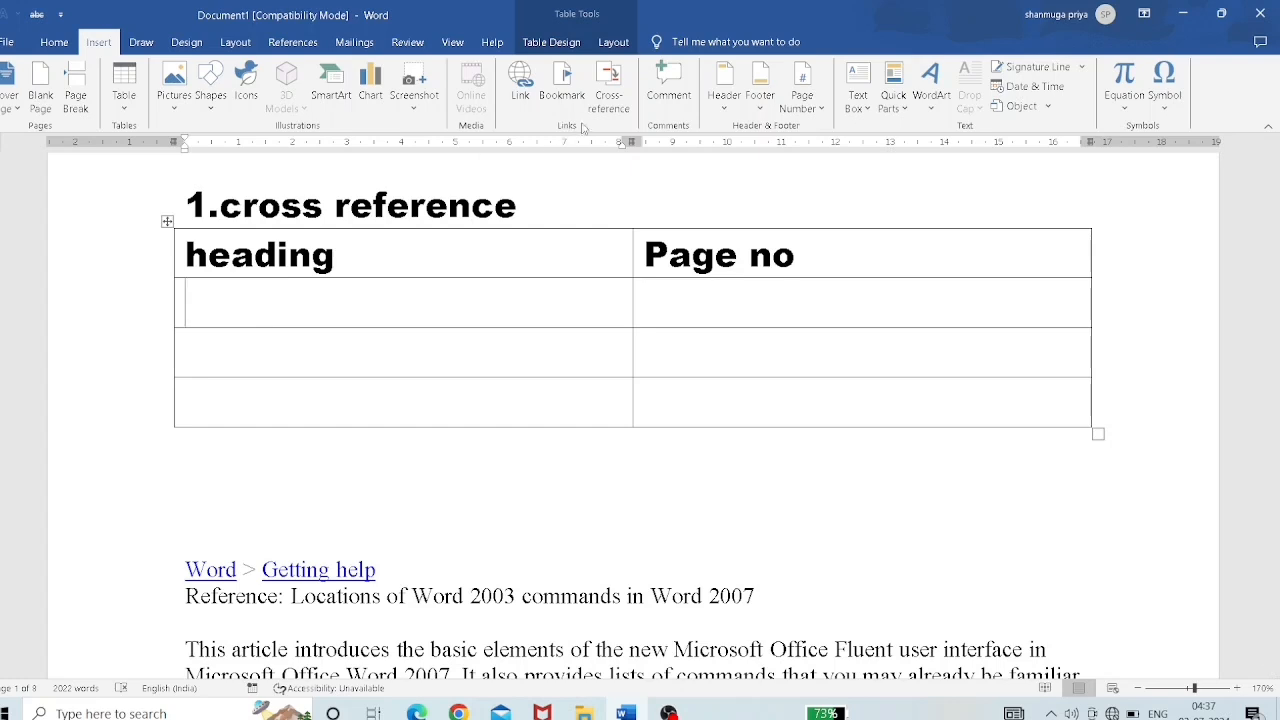
pyautogui.click(608, 105)
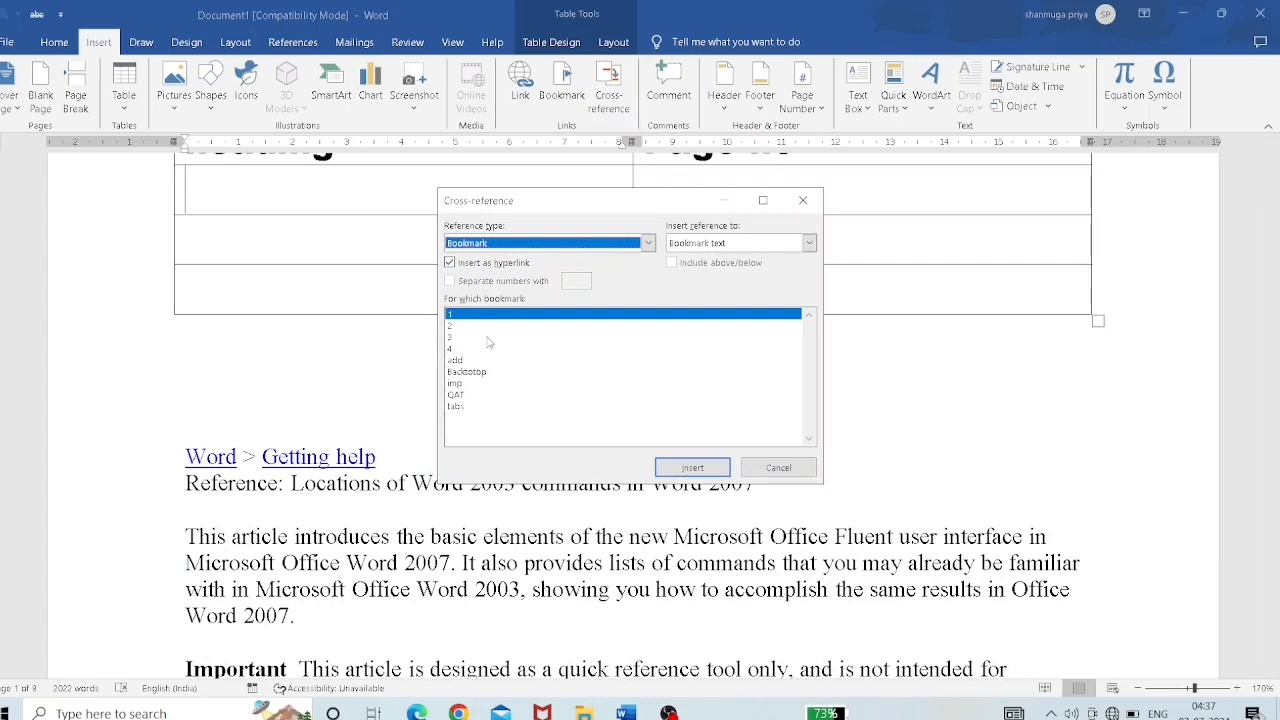
pyautogui.click(648, 244)
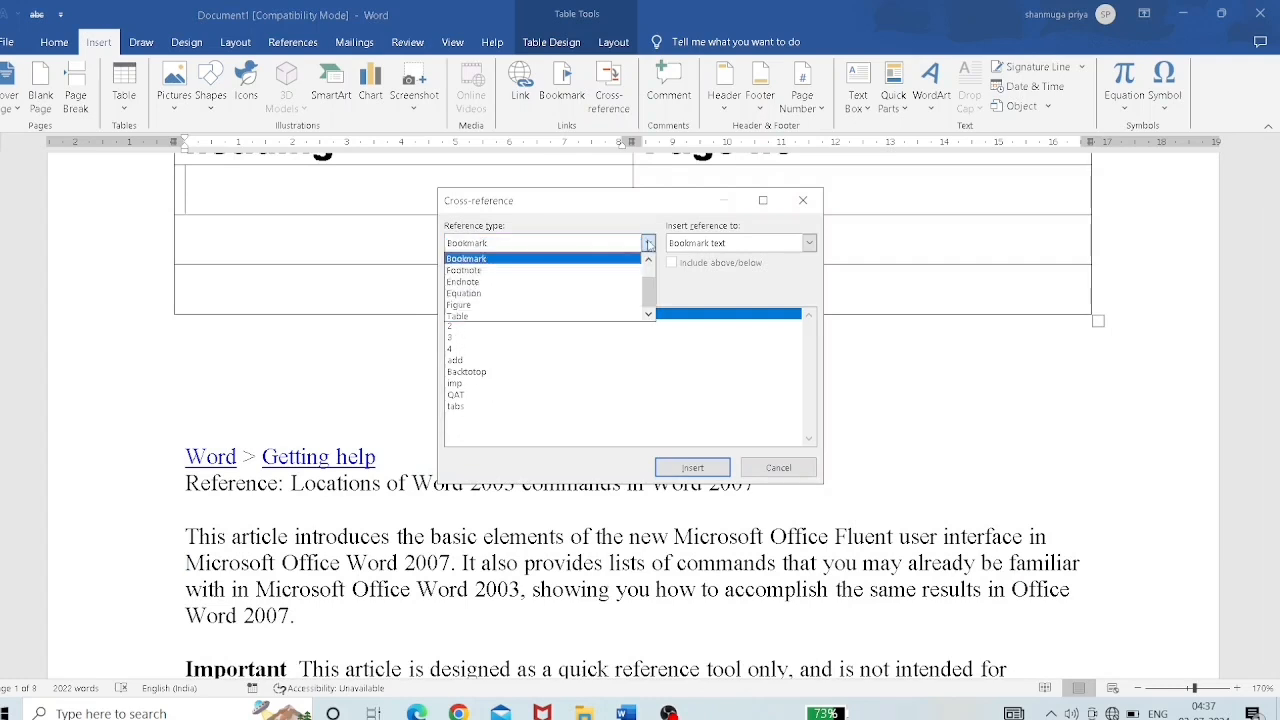
pyautogui.click(598, 259)
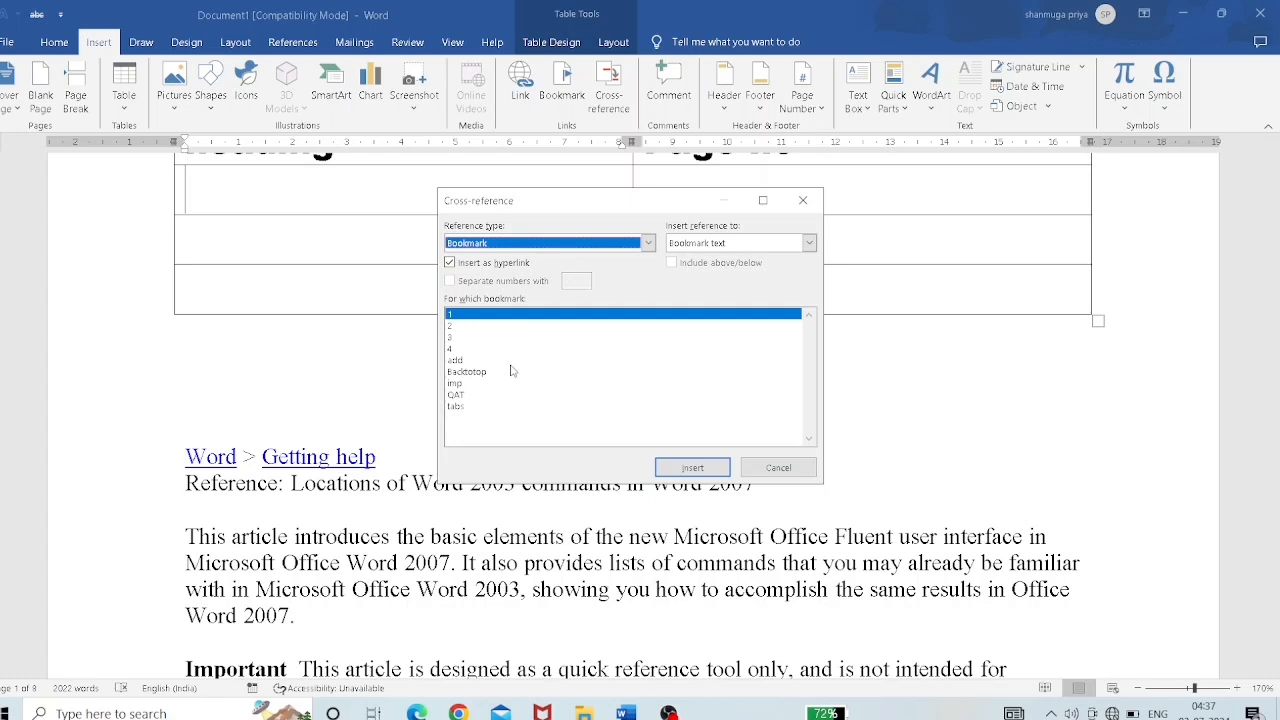
pyautogui.click(456, 384)
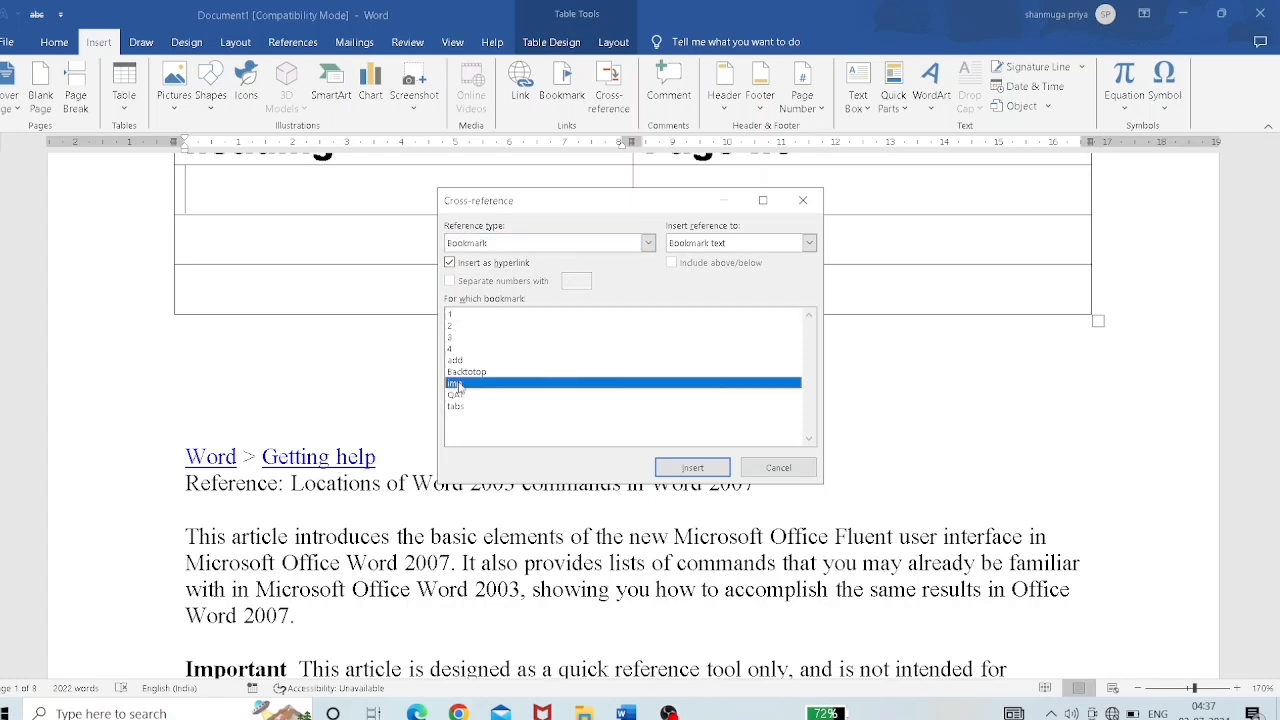
pyautogui.click(689, 468)
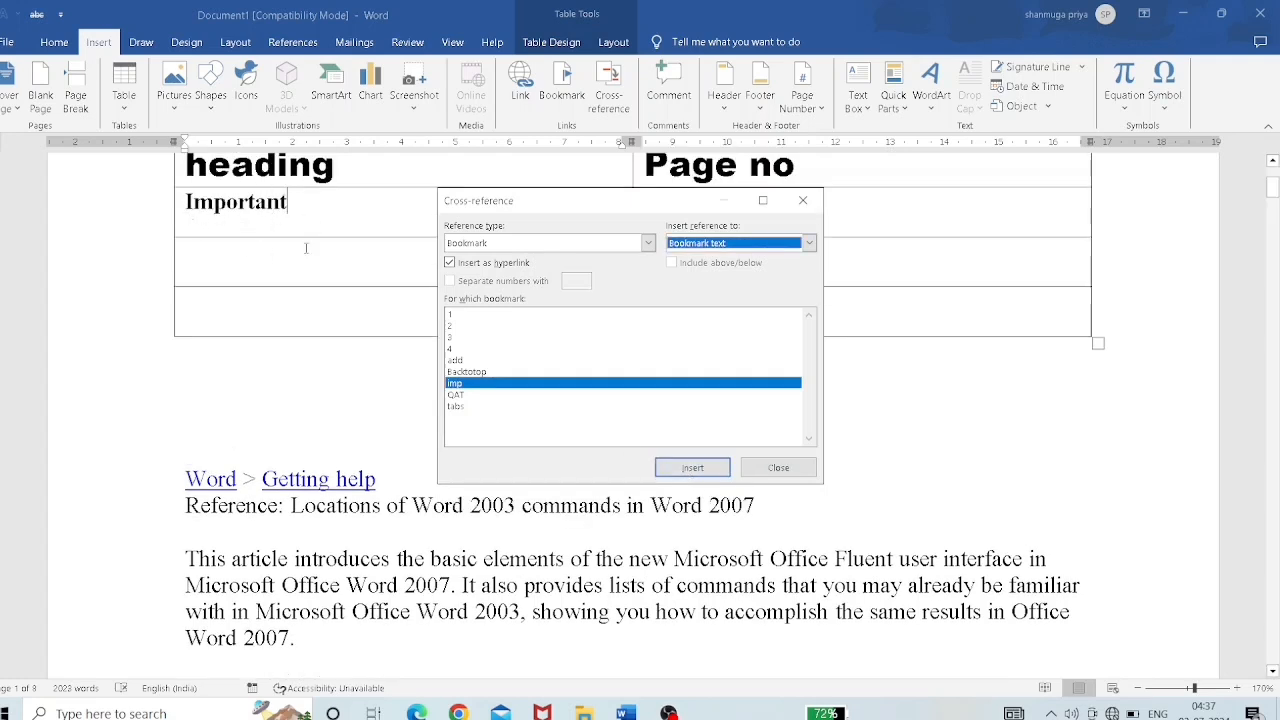
# Insert bookmark text cross-references to tabs in the third row and add in the fourth row of the heading column.
pyautogui.click(210, 258)
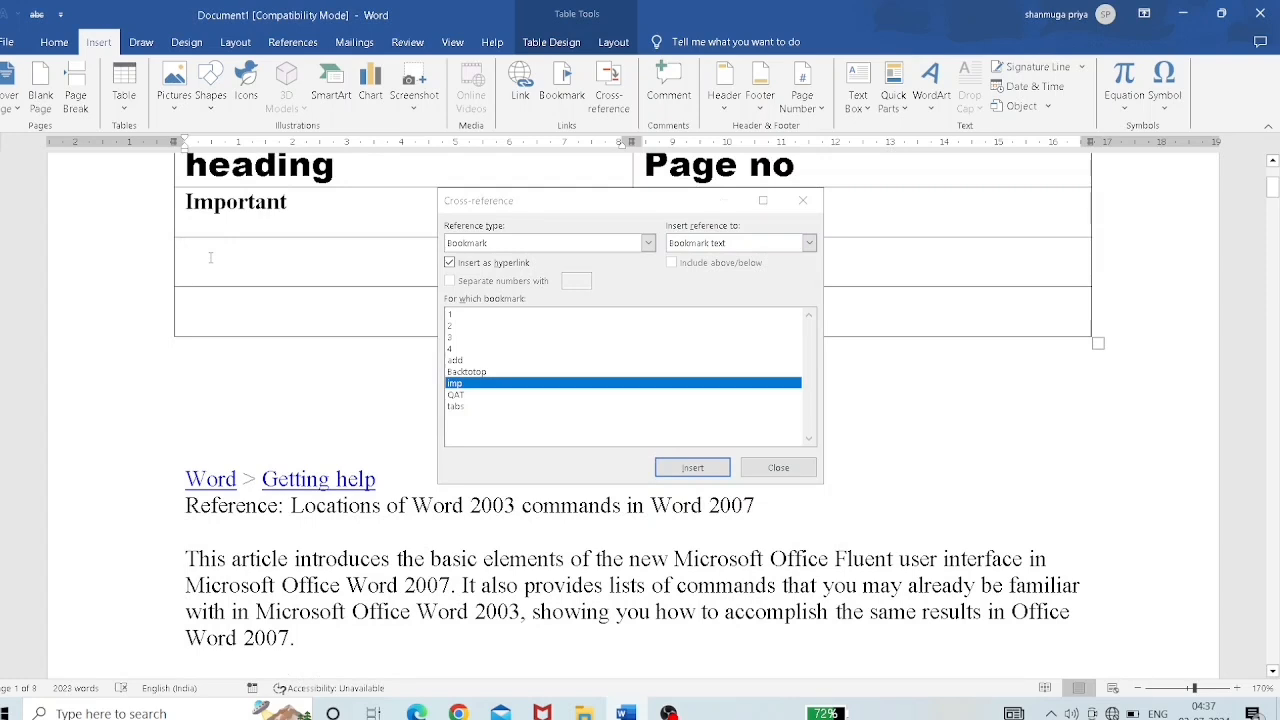
pyautogui.click(458, 408)
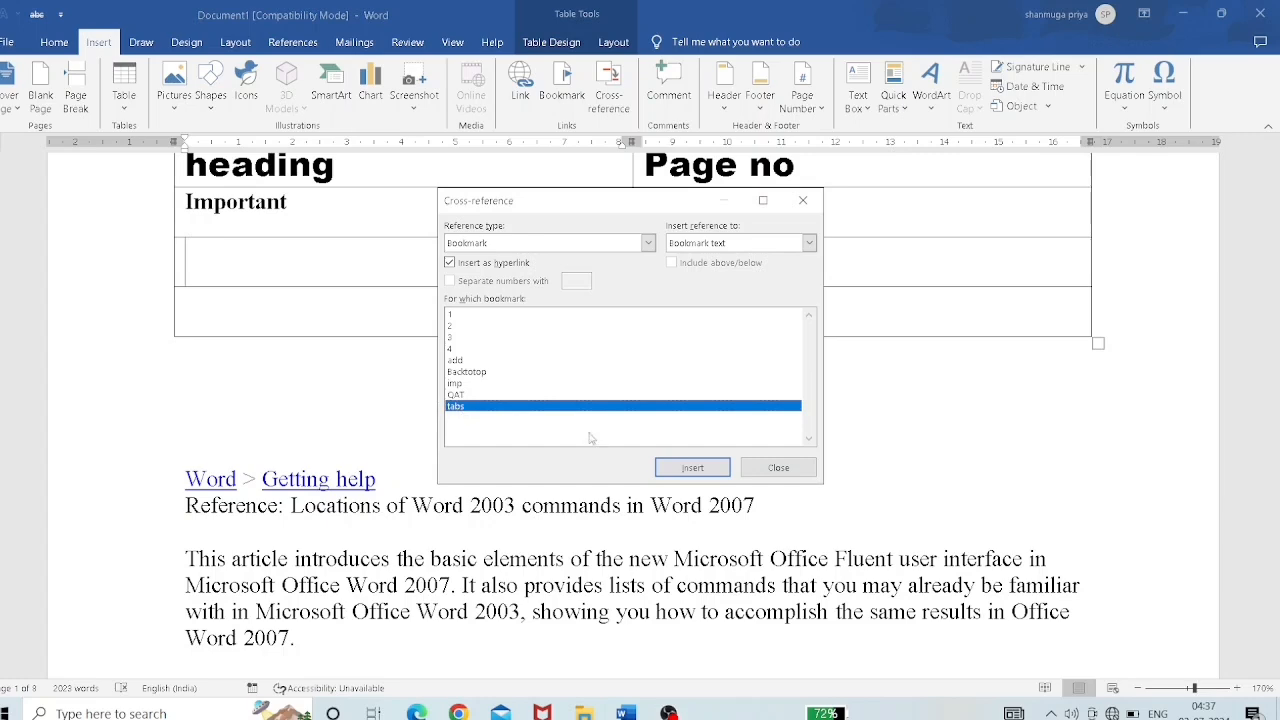
pyautogui.click(704, 472)
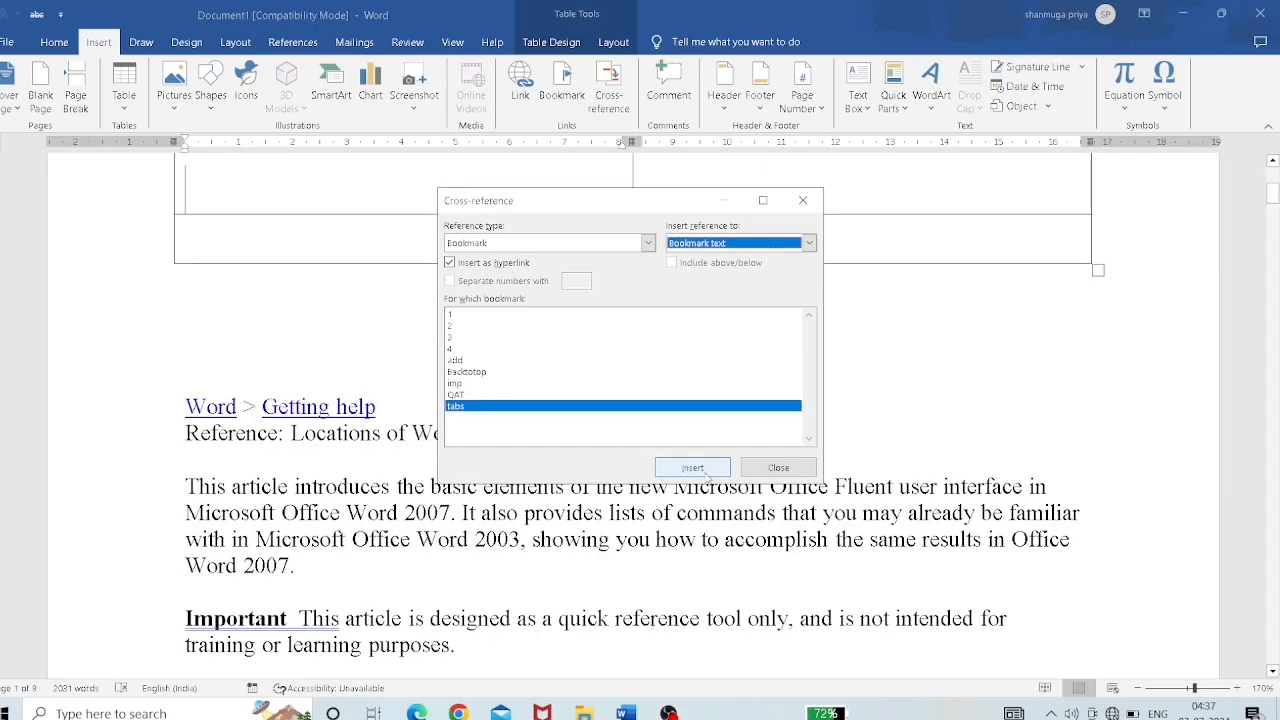
pyautogui.click(212, 248)
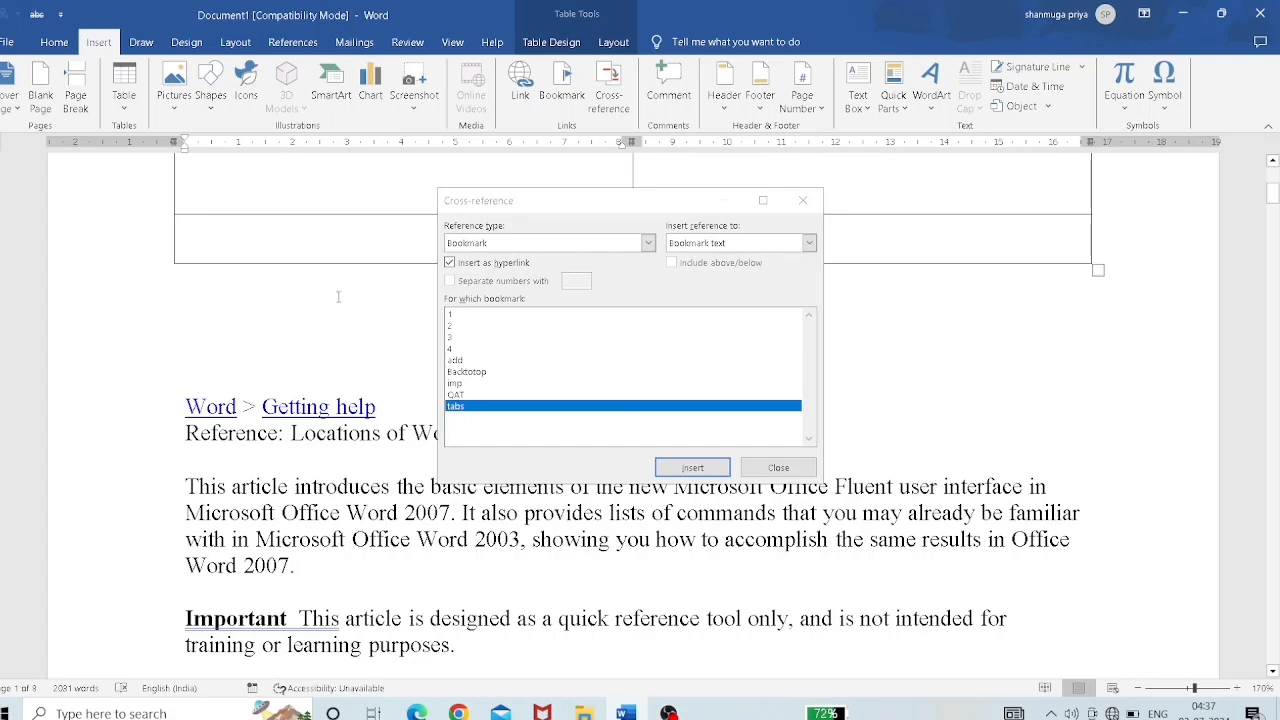
pyautogui.click(457, 362)
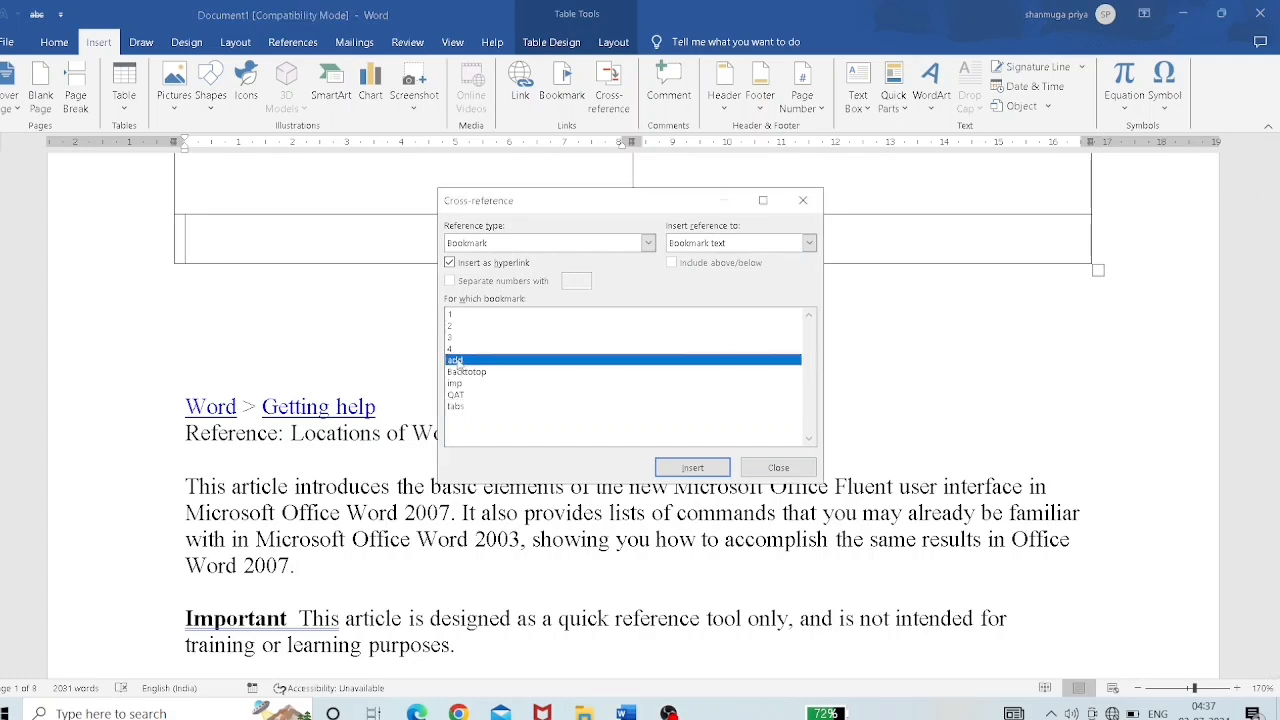
pyautogui.click(673, 467)
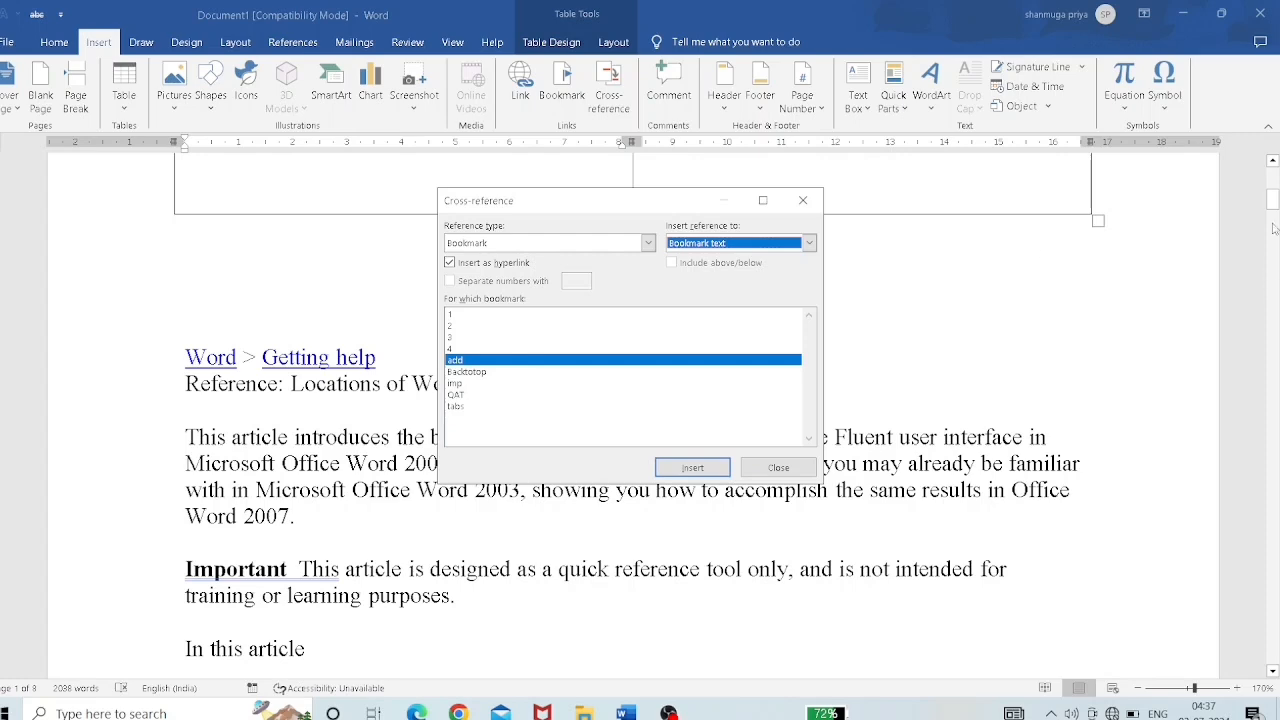
# Insert a page number cross-reference to bookmark imp in the Page no cell of the Important row.
pyautogui.moveTo(1272, 204); pyautogui.dragTo(1272, 180)
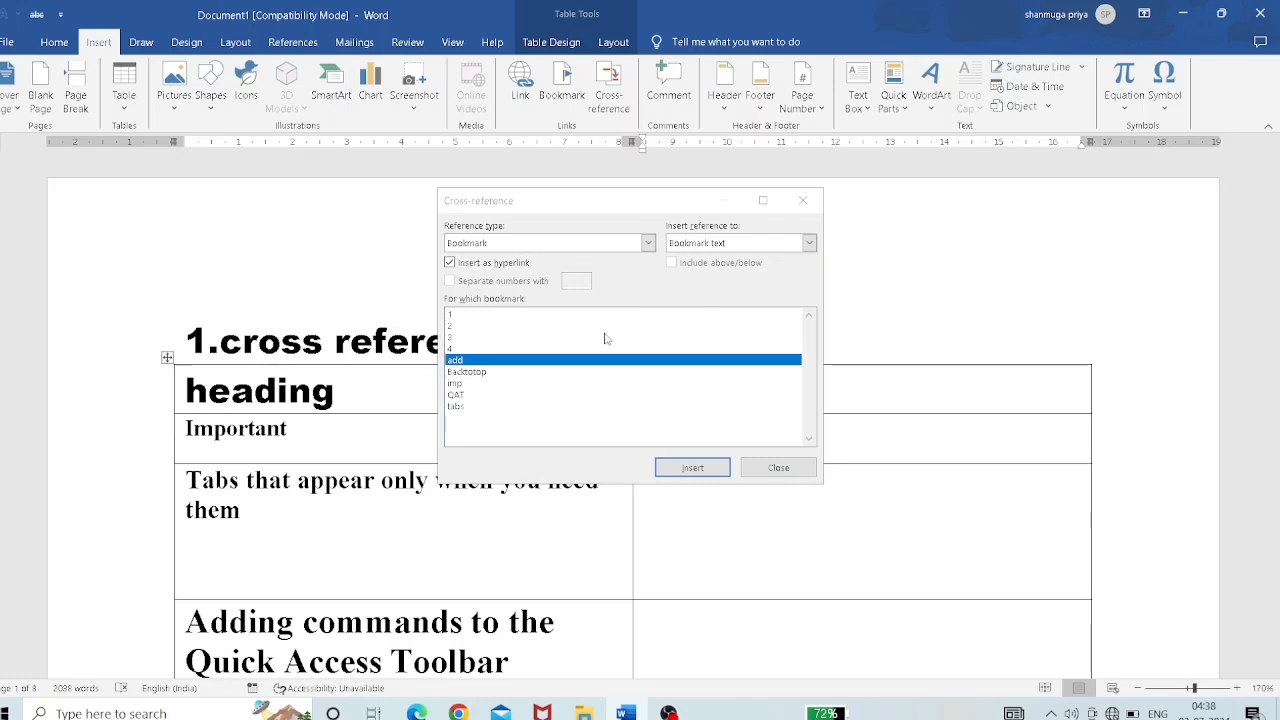
pyautogui.click(460, 384)
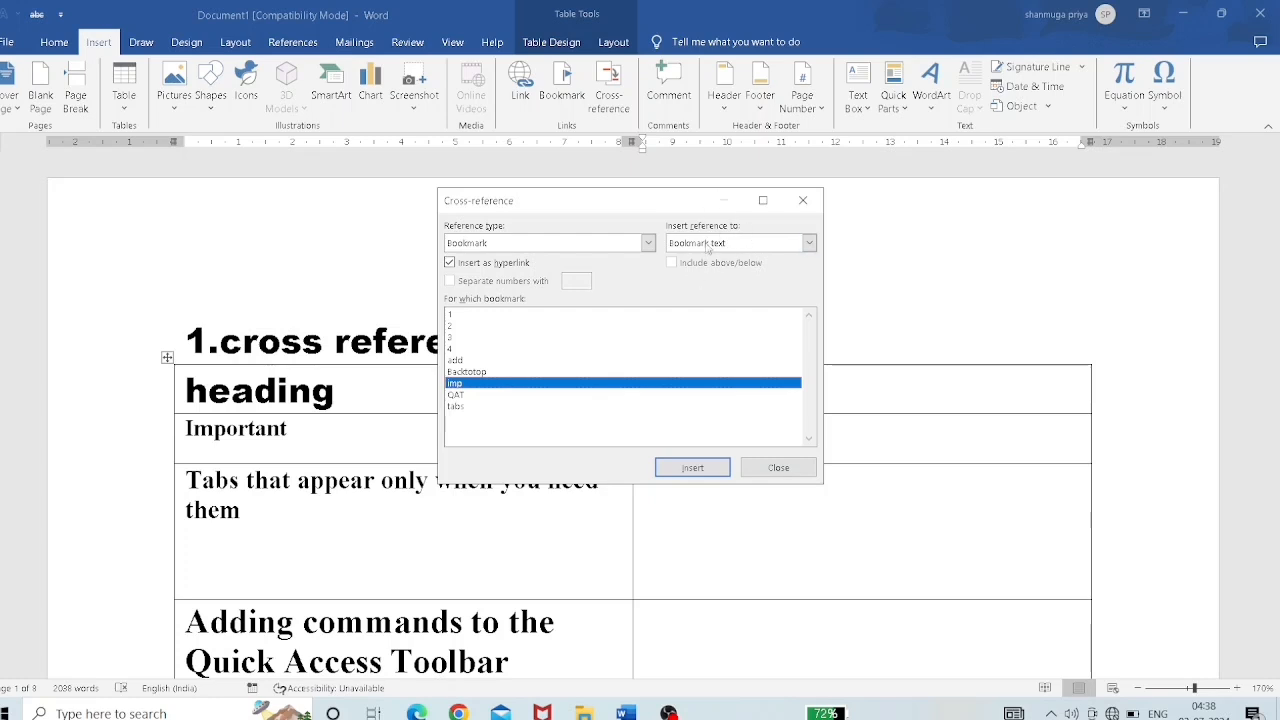
pyautogui.click(812, 246)
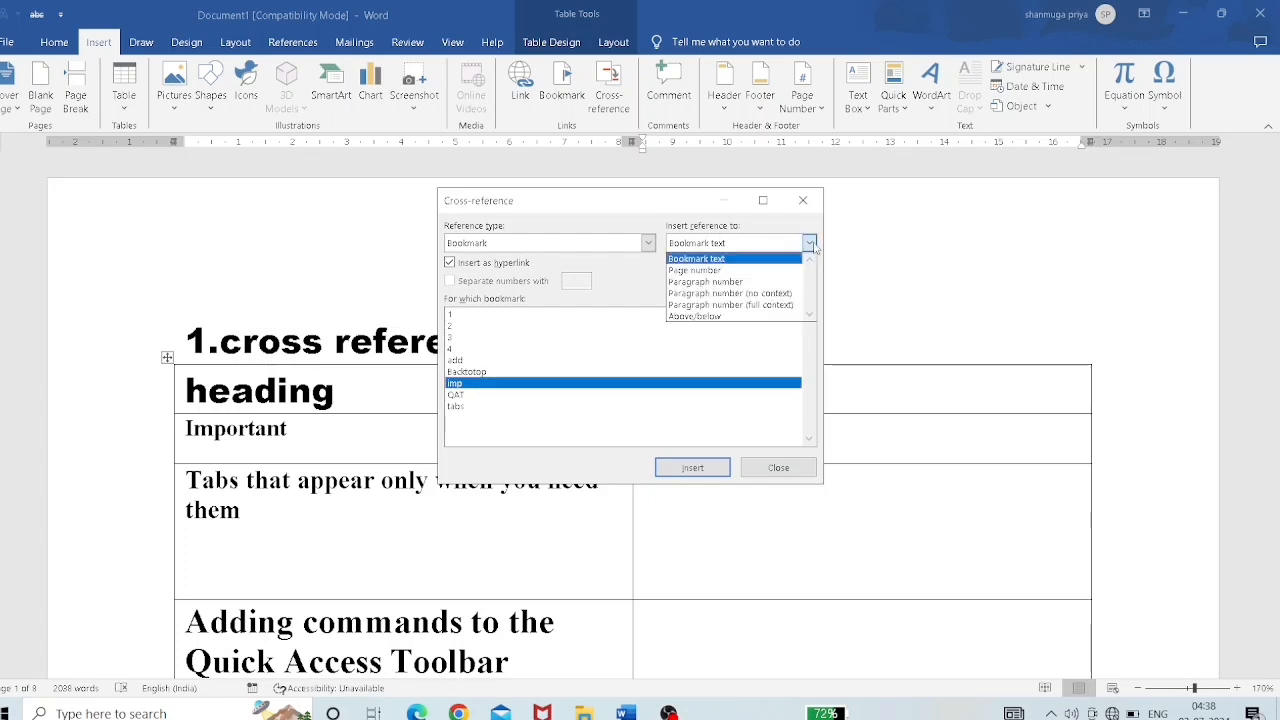
pyautogui.click(728, 271)
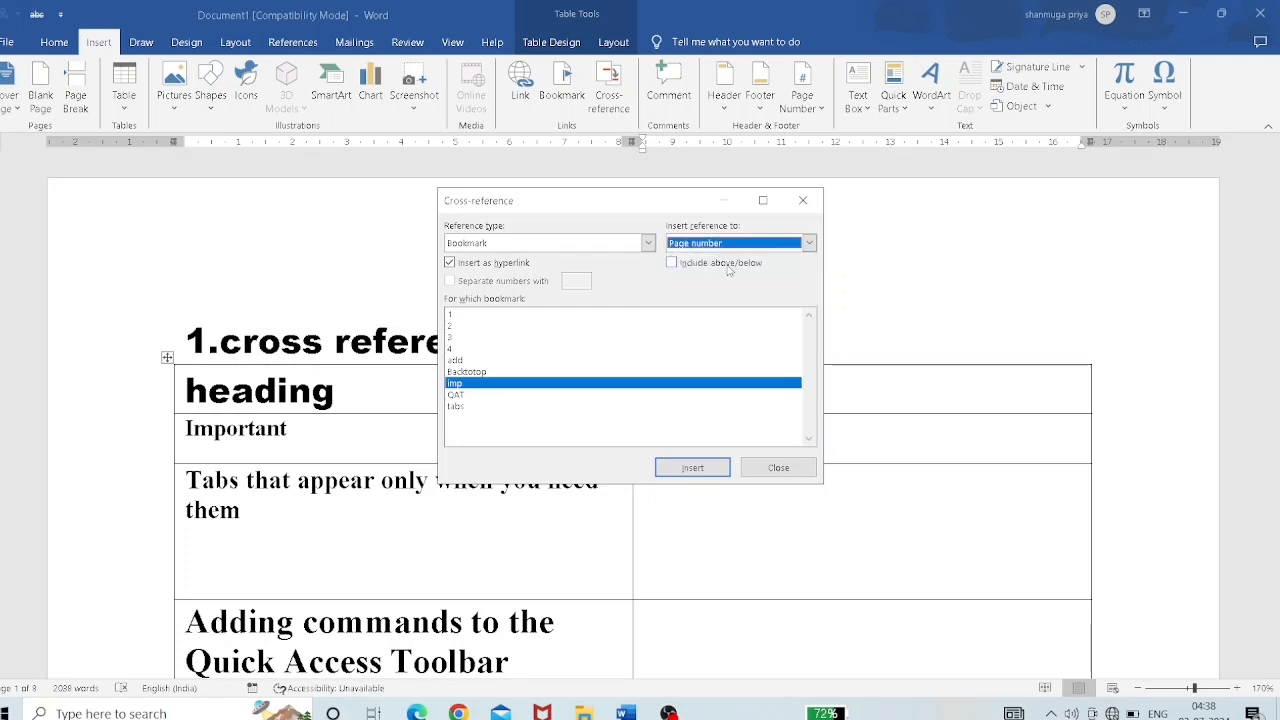
pyautogui.click(466, 389)
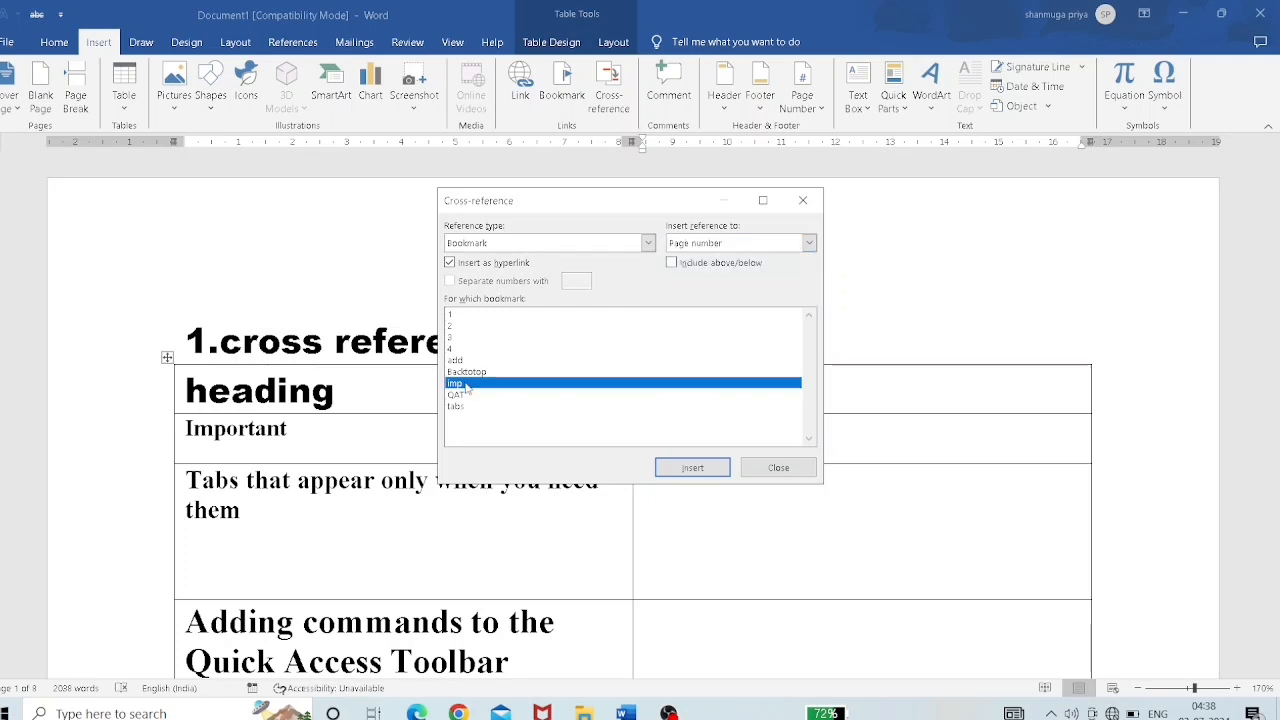
pyautogui.click(688, 470)
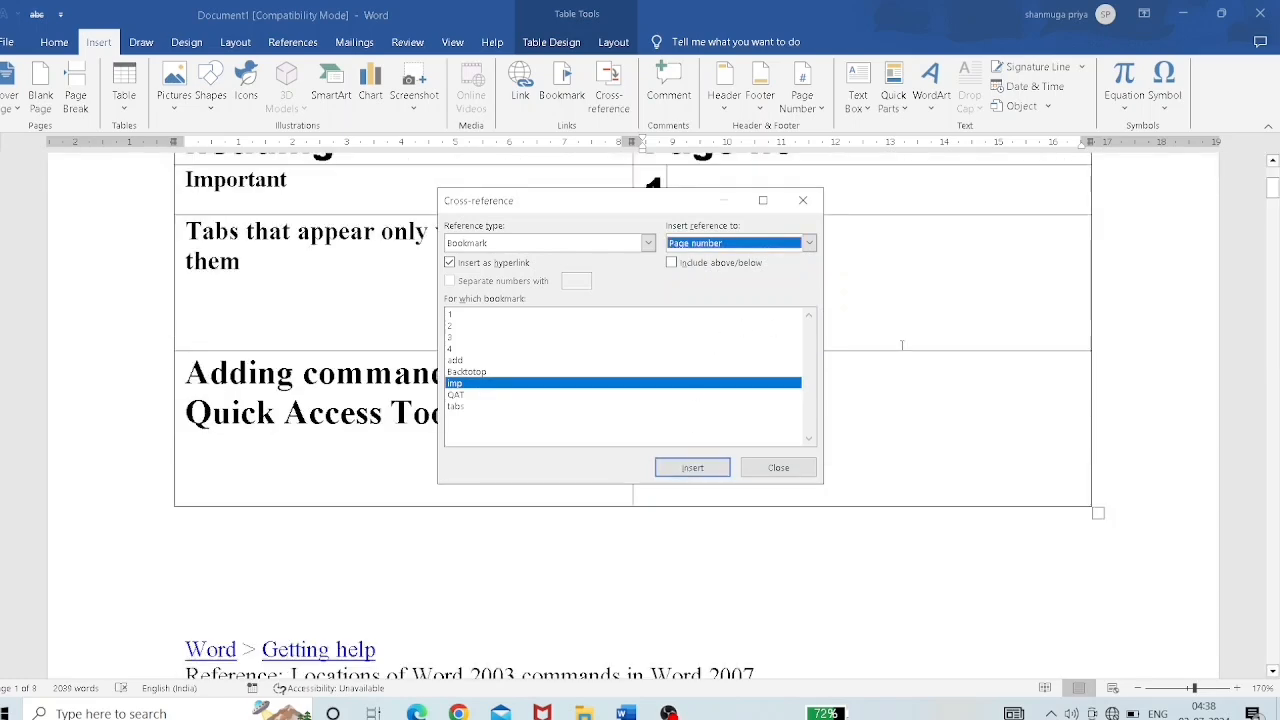
# Insert a page number cross-reference to bookmark tabs beside "Tabs that appear only when you need them".
pyautogui.moveTo(1272, 187)
pyautogui.mouseDown()
pyautogui.moveTo(1272, 198)
pyautogui.moveTo(1272, 185)
pyautogui.mouseUp()
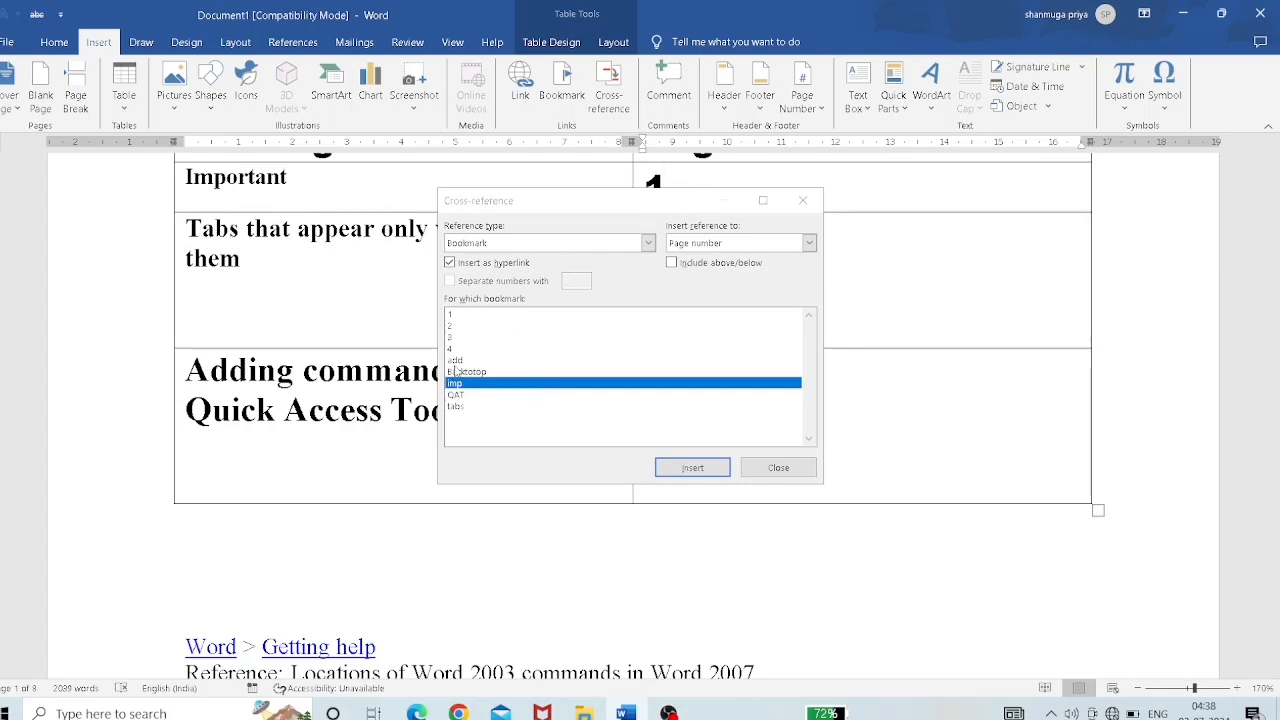
pyautogui.click(457, 406)
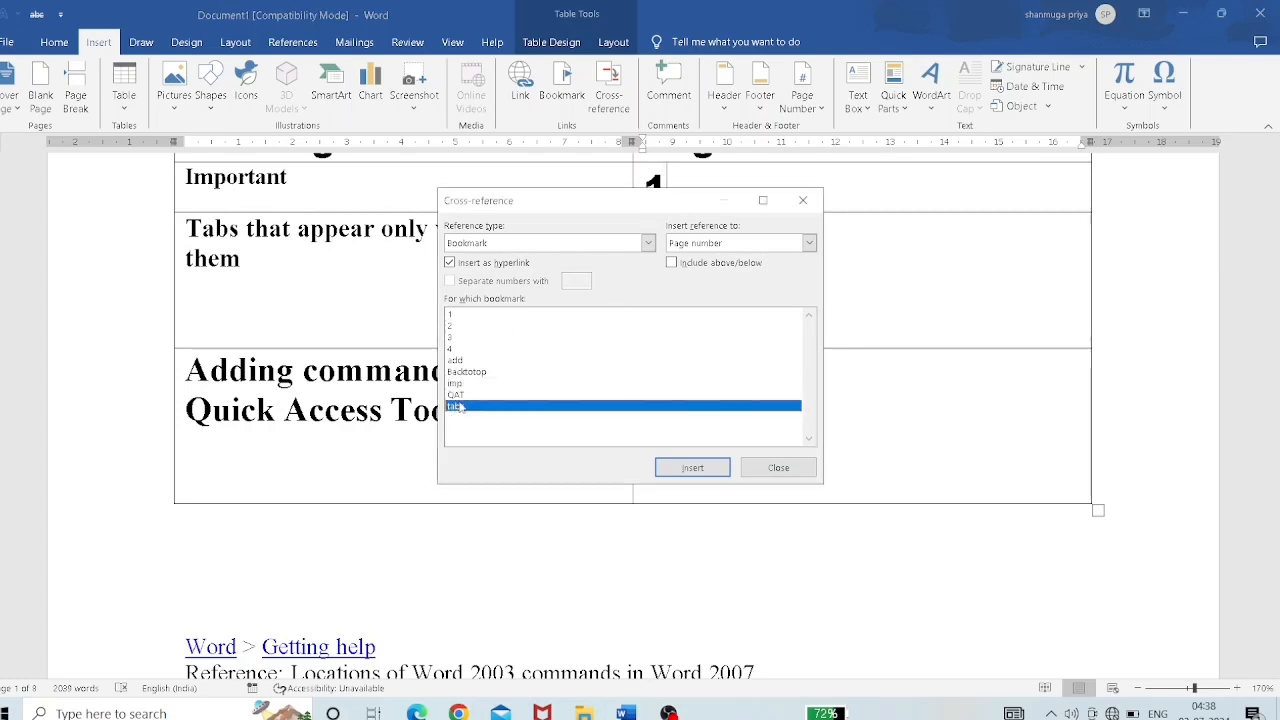
pyautogui.click(886, 268)
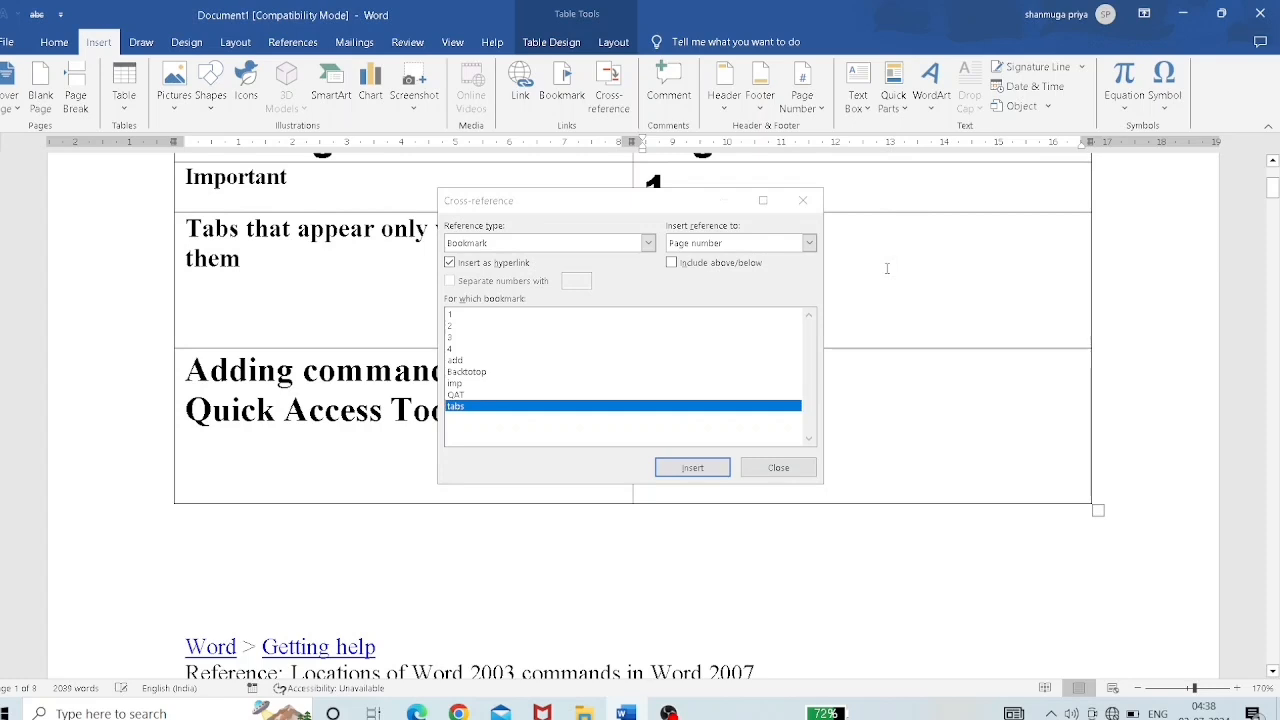
pyautogui.click(712, 468)
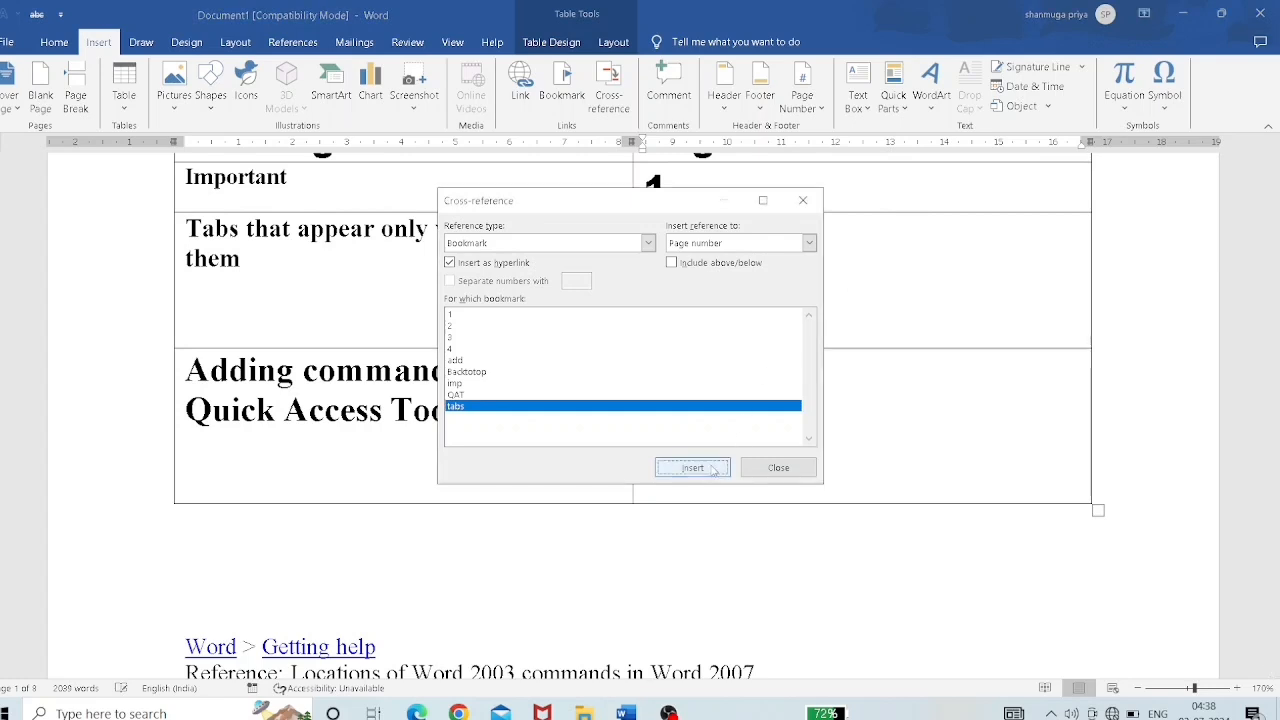
pyautogui.click(712, 468)
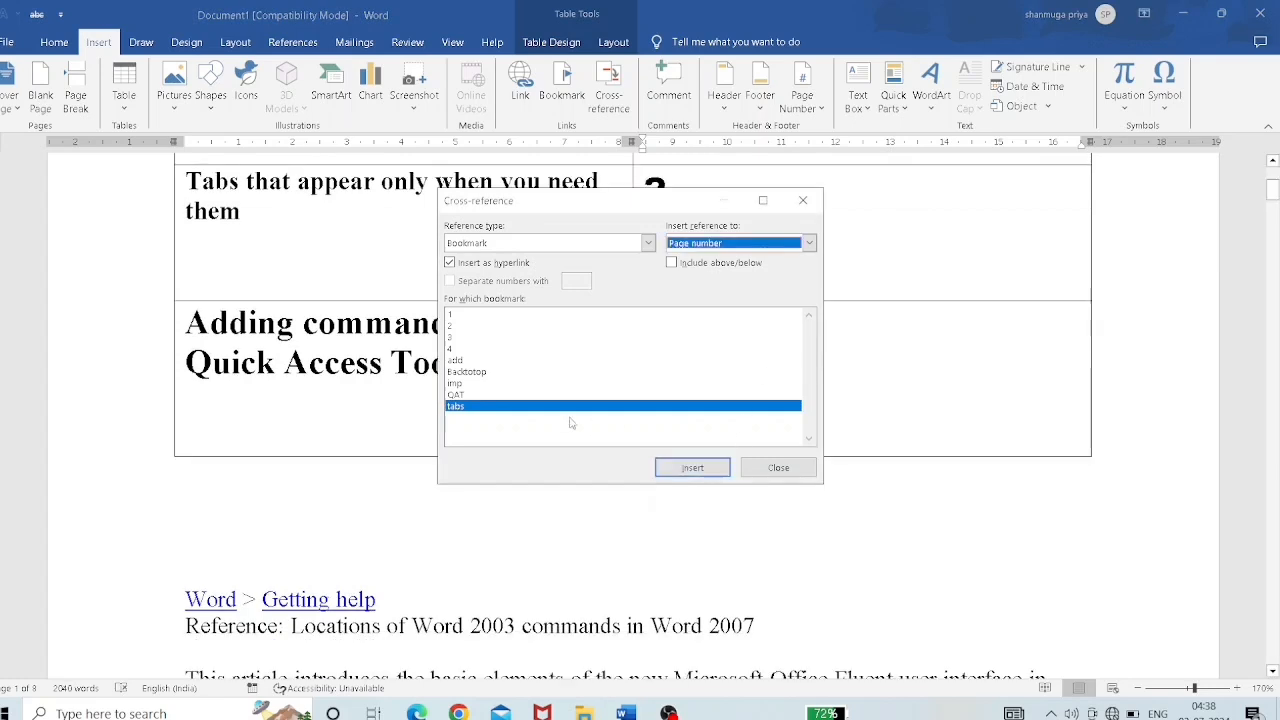
# Insert a page number cross-reference to bookmark add beside "Adding commands to the Quick Access Toolbar", and close the Cross-reference dialog.
pyautogui.click(925, 364)
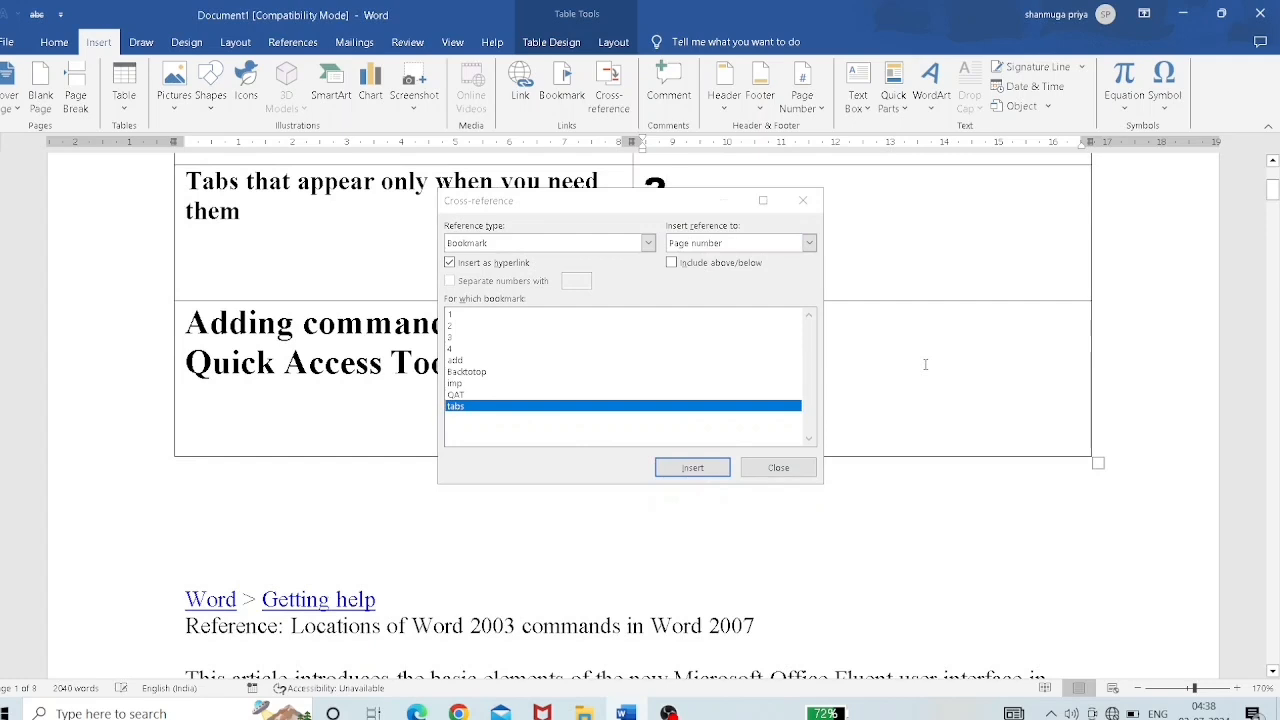
pyautogui.click(461, 362)
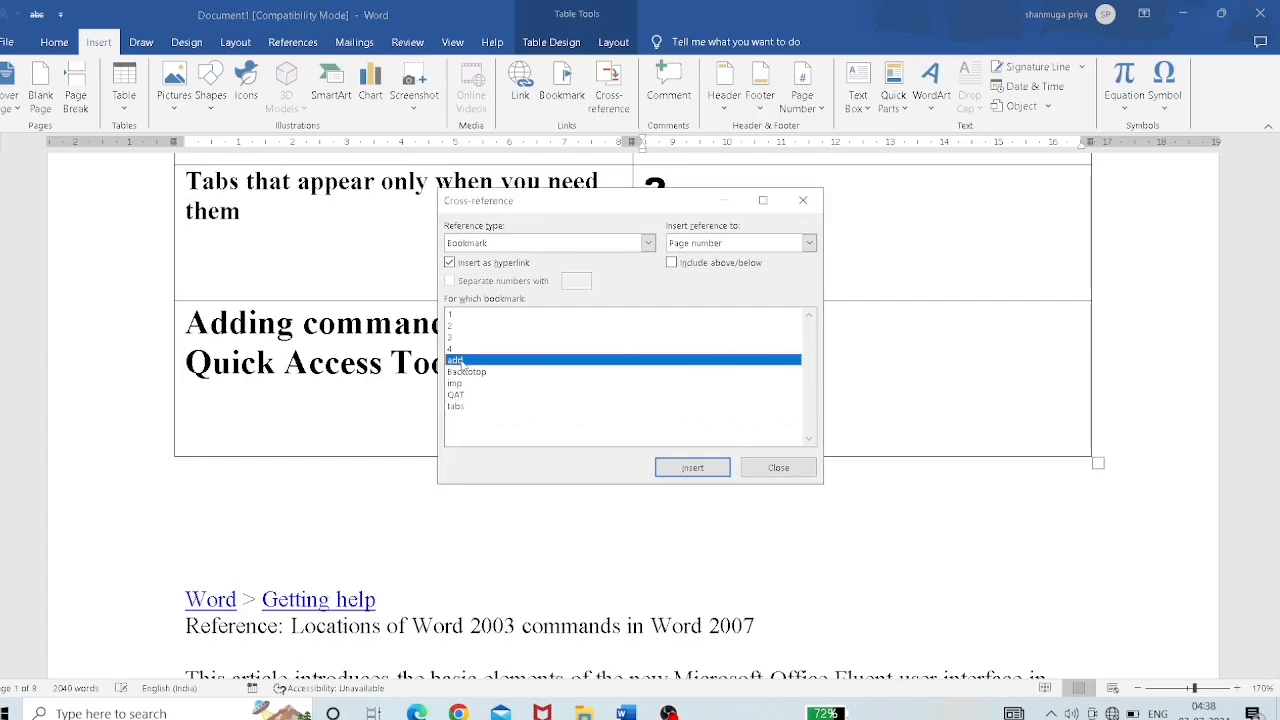
pyautogui.click(694, 468)
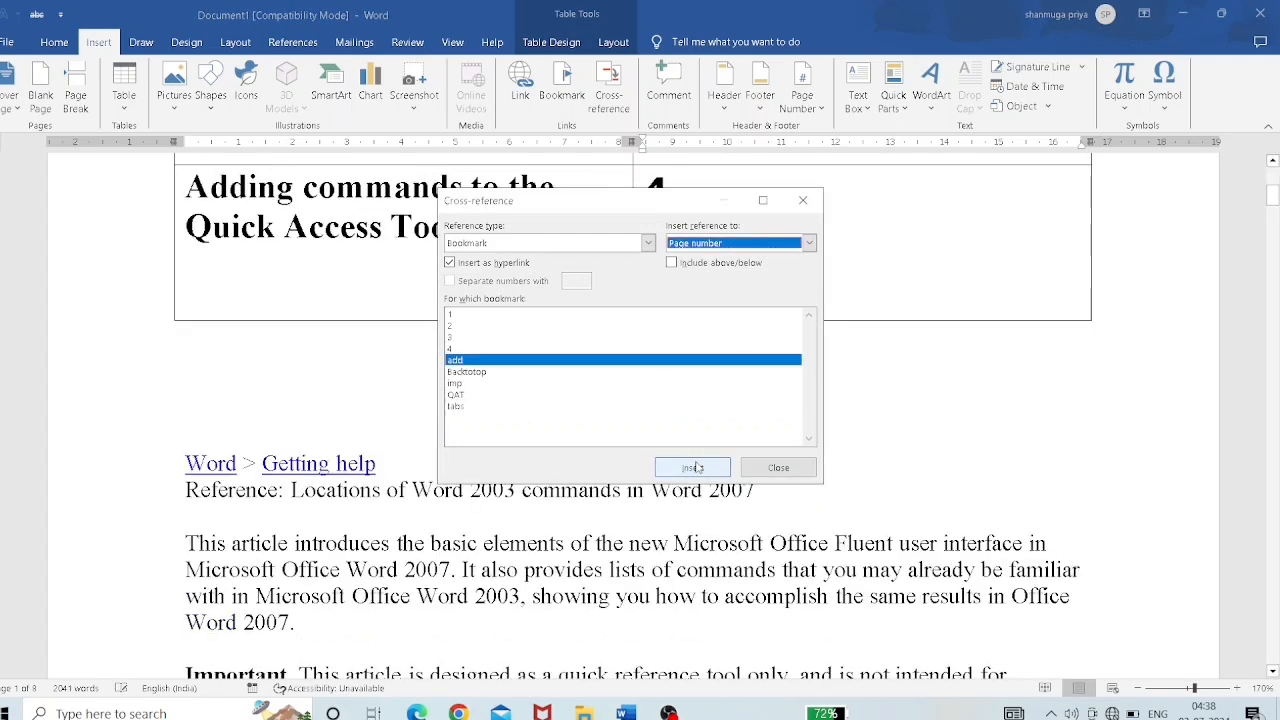
pyautogui.click(804, 202)
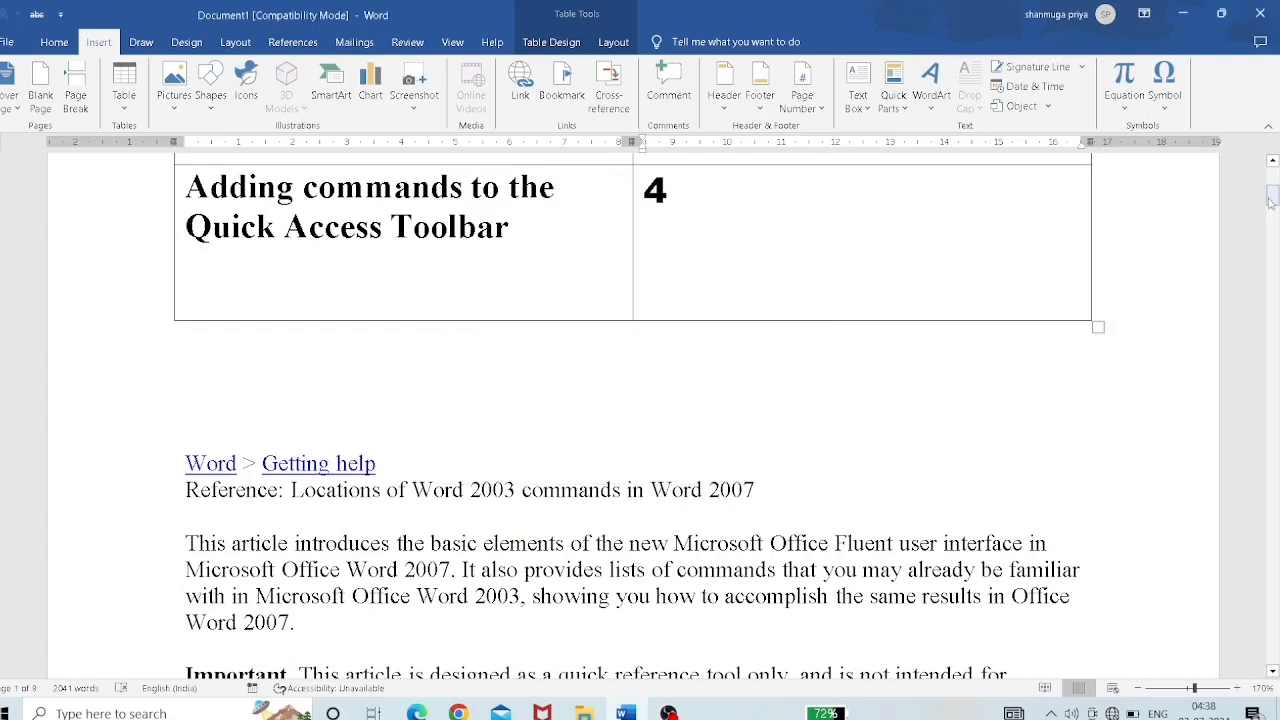
# Test the page number cross-references for "Adding commands to the Quick Access Toolbar" and "Tabs that appear only when you need them", returning to the table after each.
pyautogui.moveTo(1272, 200); pyautogui.dragTo(1272, 193)
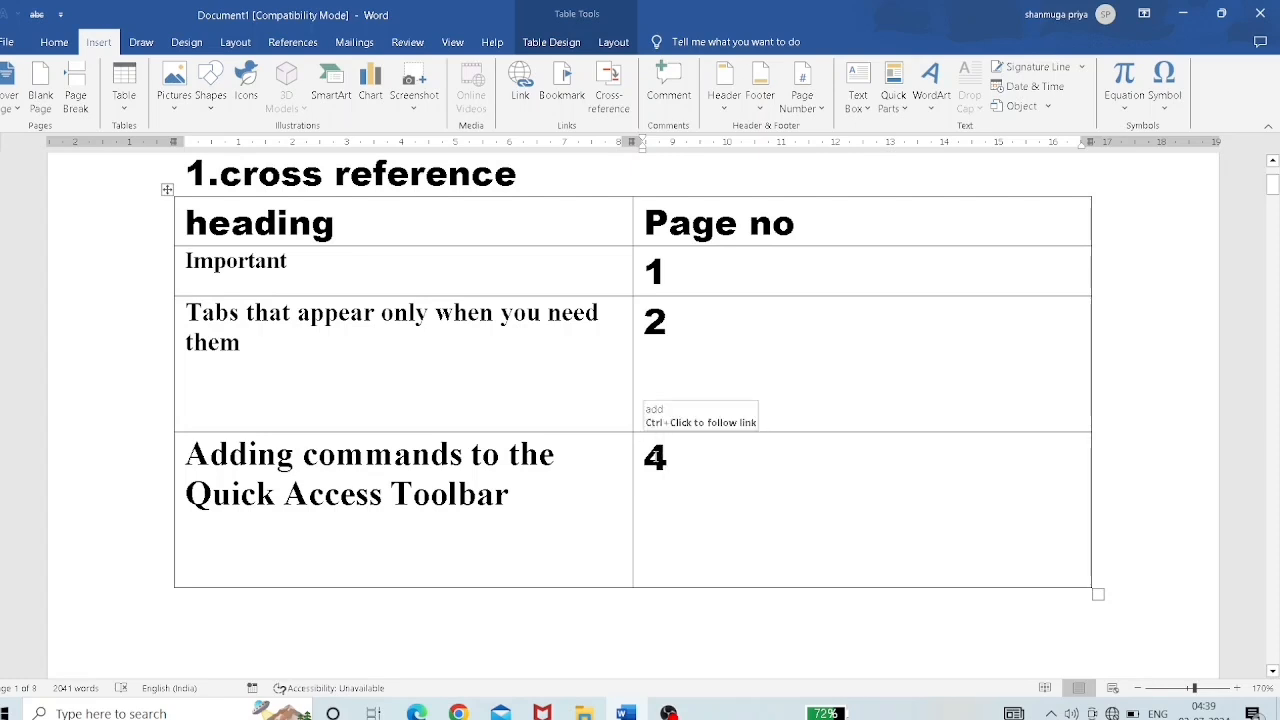
pyautogui.keyDown('ctrl'); pyautogui.click(654, 457); pyautogui.keyUp('ctrl')
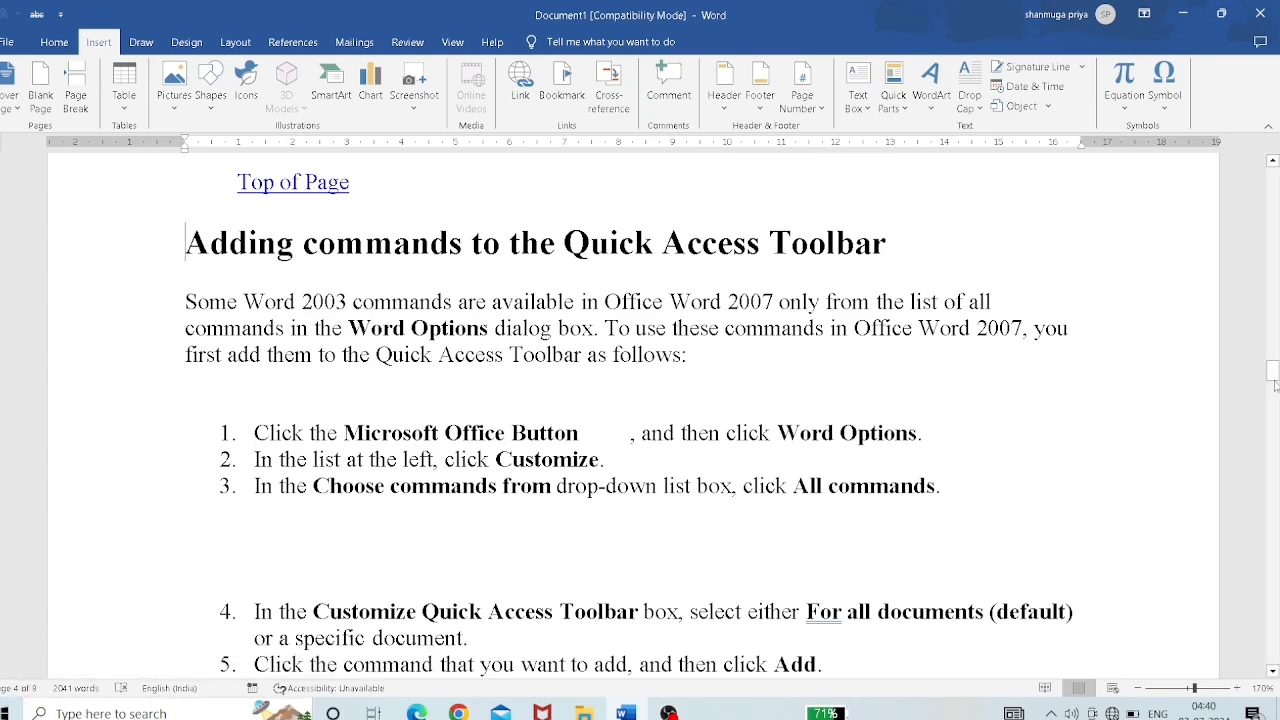
pyautogui.moveTo(1272, 372); pyautogui.dragTo(1272, 163)
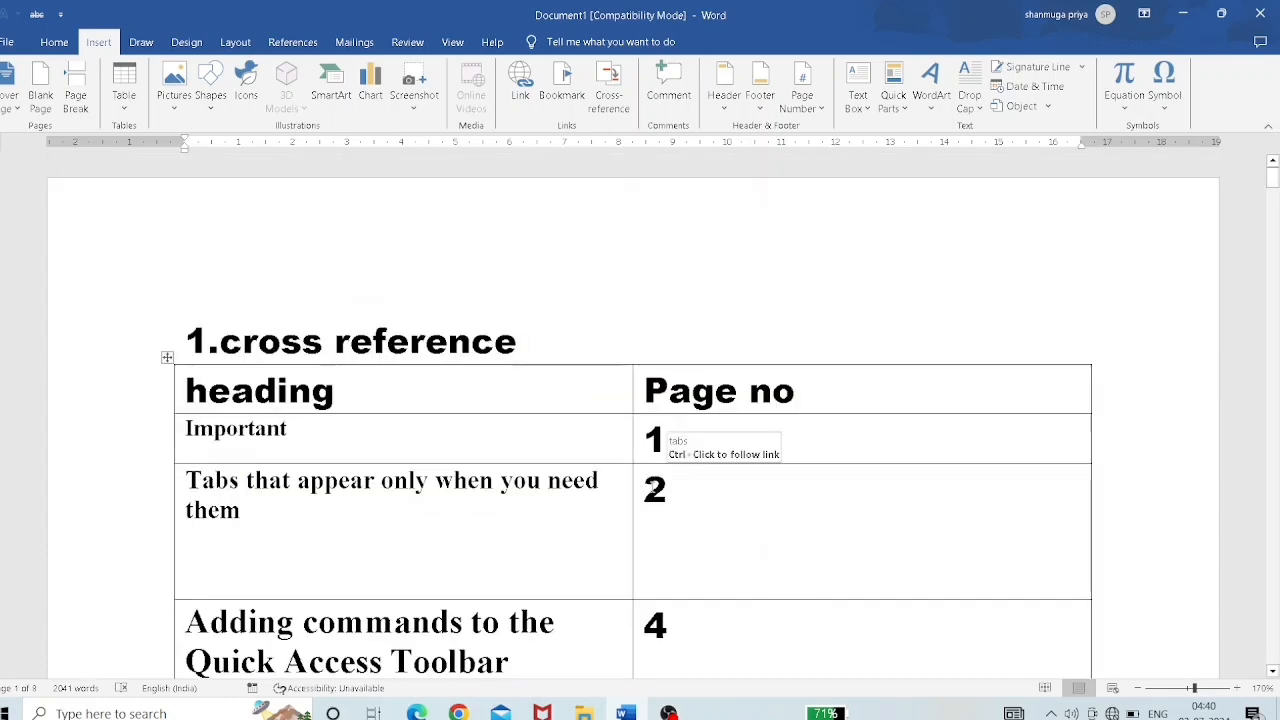
pyautogui.click(660, 442)
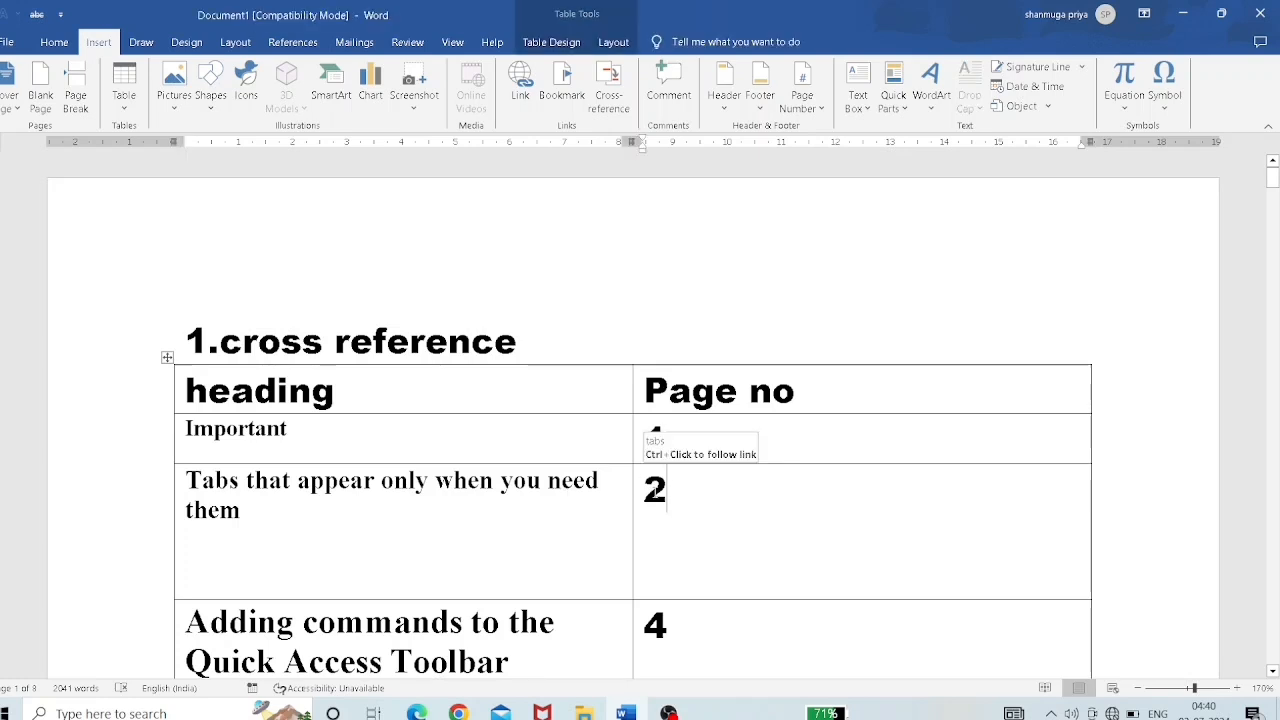
pyautogui.keyDown('ctrl'); pyautogui.click(655, 497); pyautogui.keyUp('ctrl')
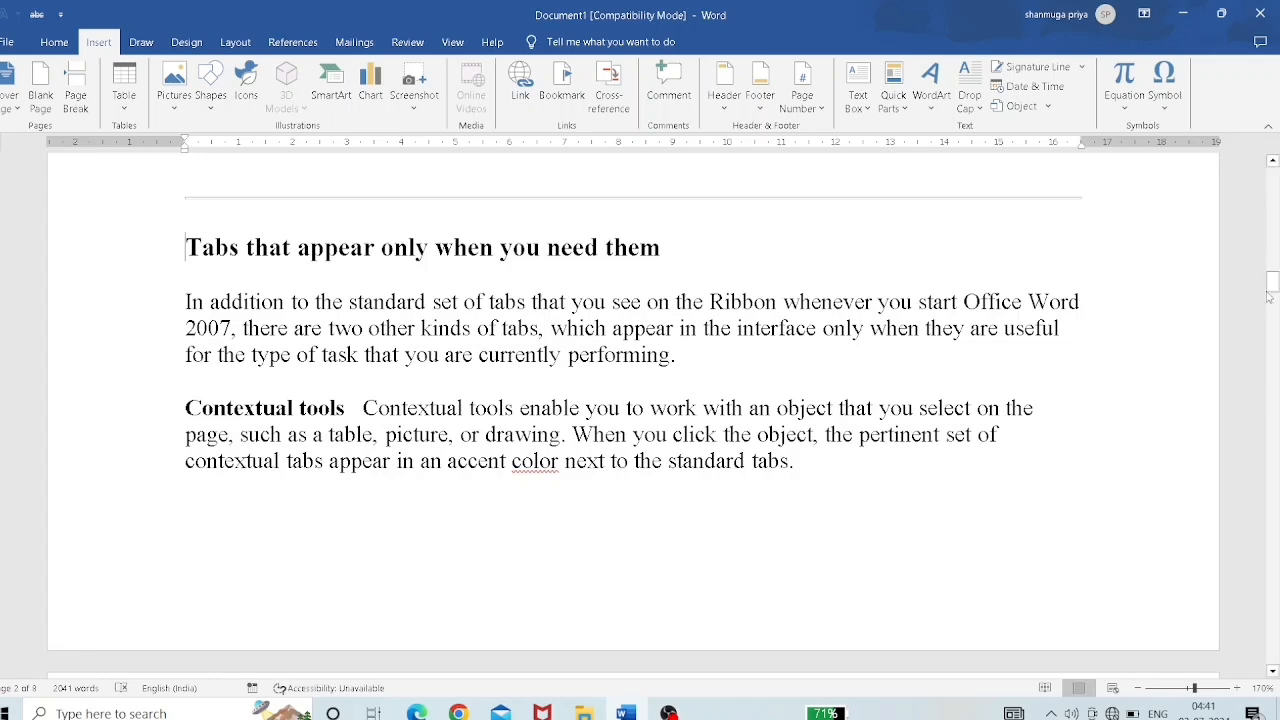
pyautogui.moveTo(1272, 285); pyautogui.dragTo(1273, 176)
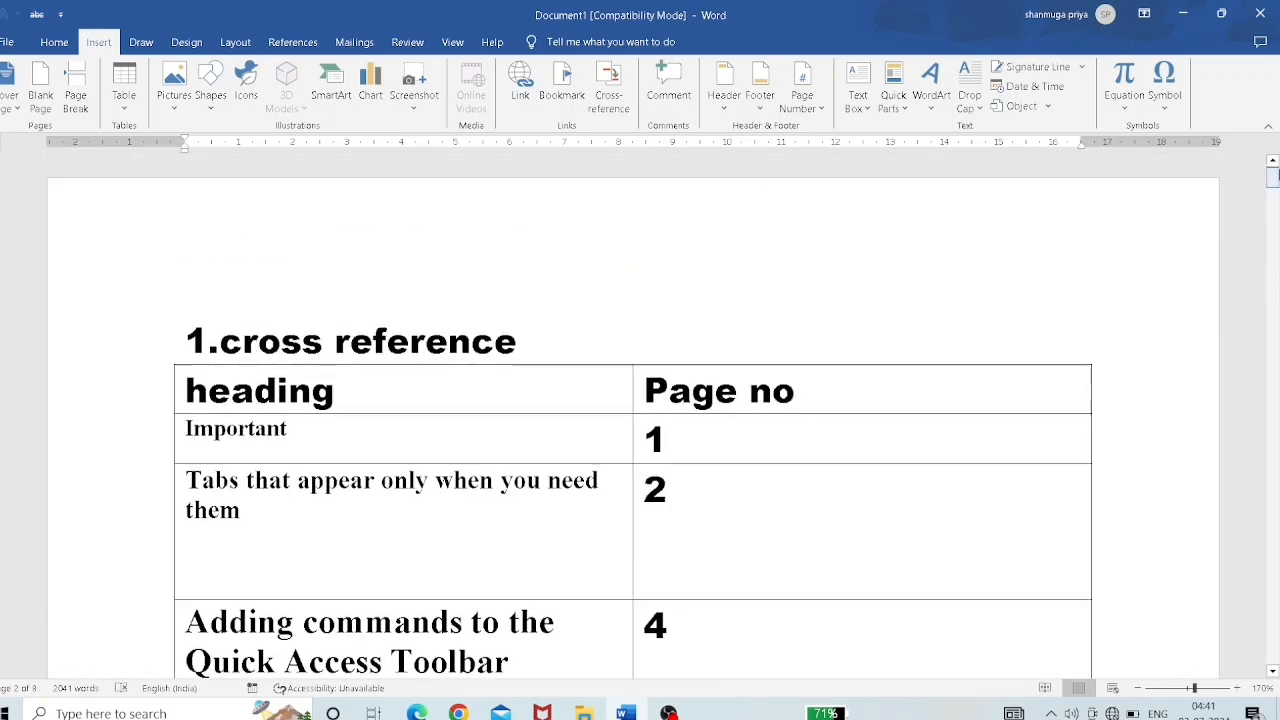